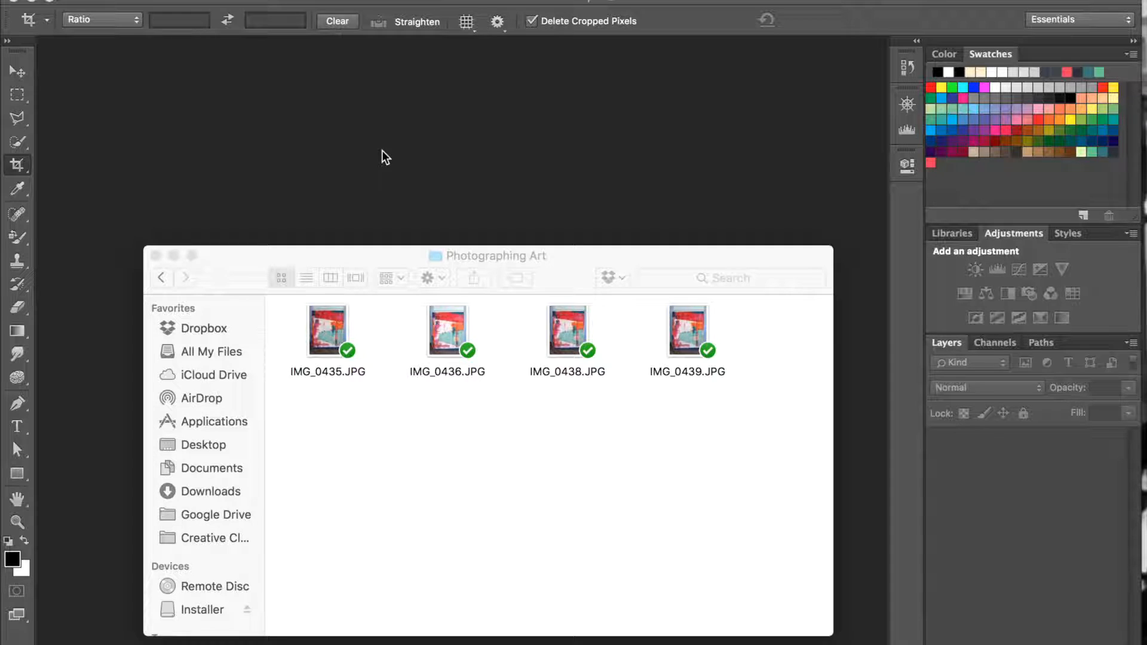
Preview the painting photos IMG_0436.JPG, IMG_0435.JPG and IMG_0439.JPG to compare their exposure.
double_click(459, 336)
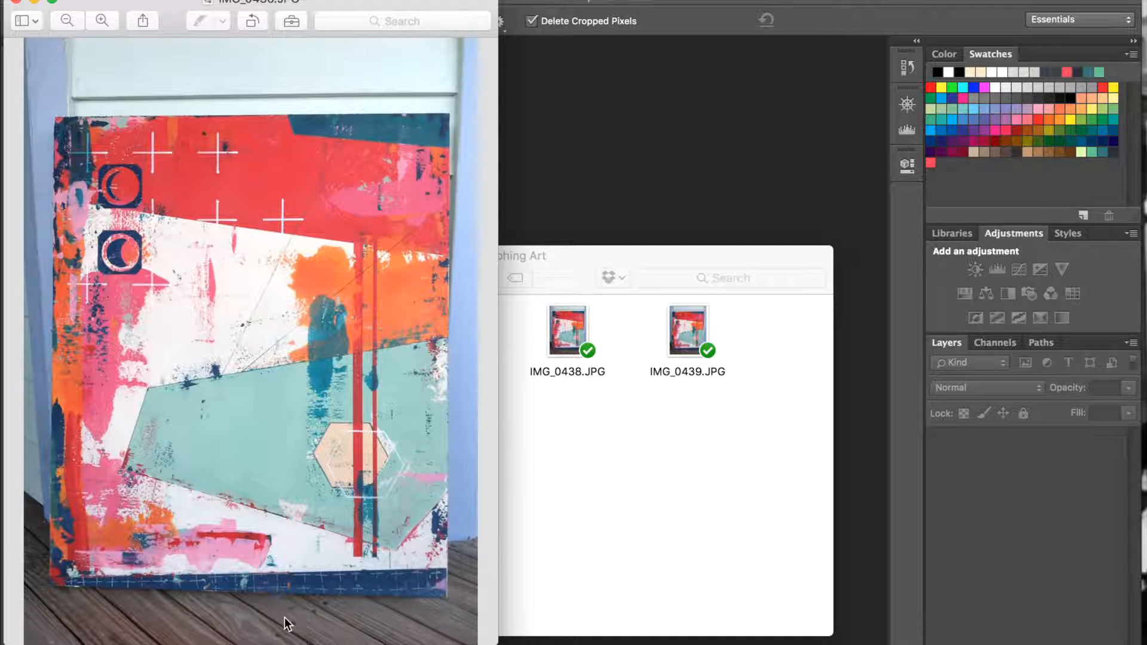
left_click(16, 2)
double_click(325, 318)
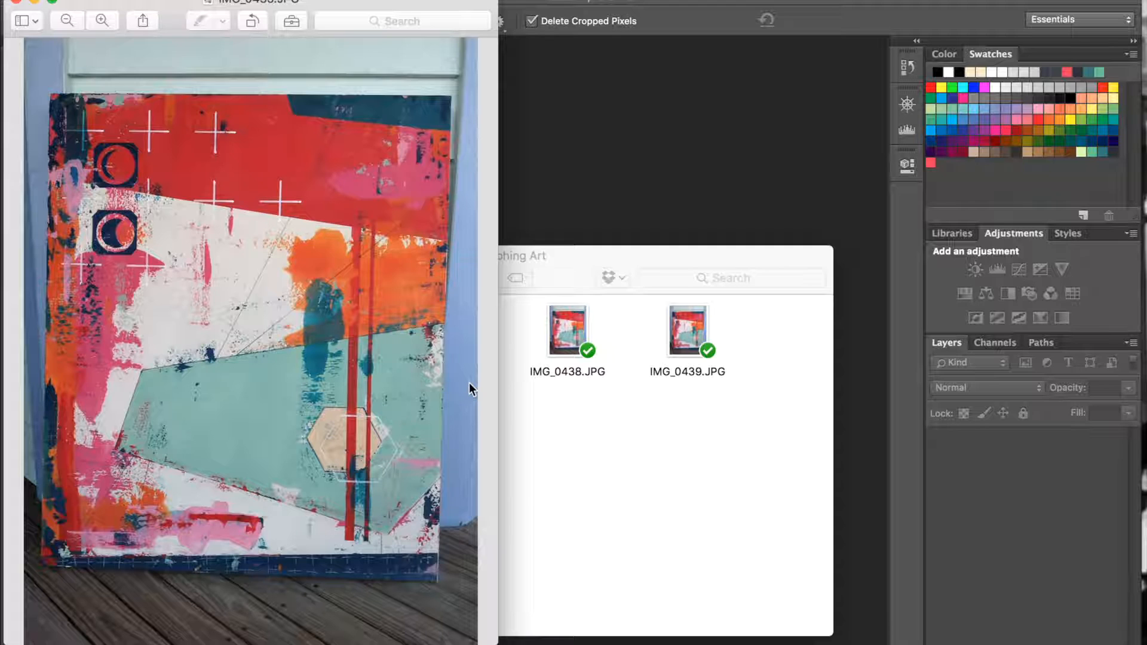
left_click(17, 3)
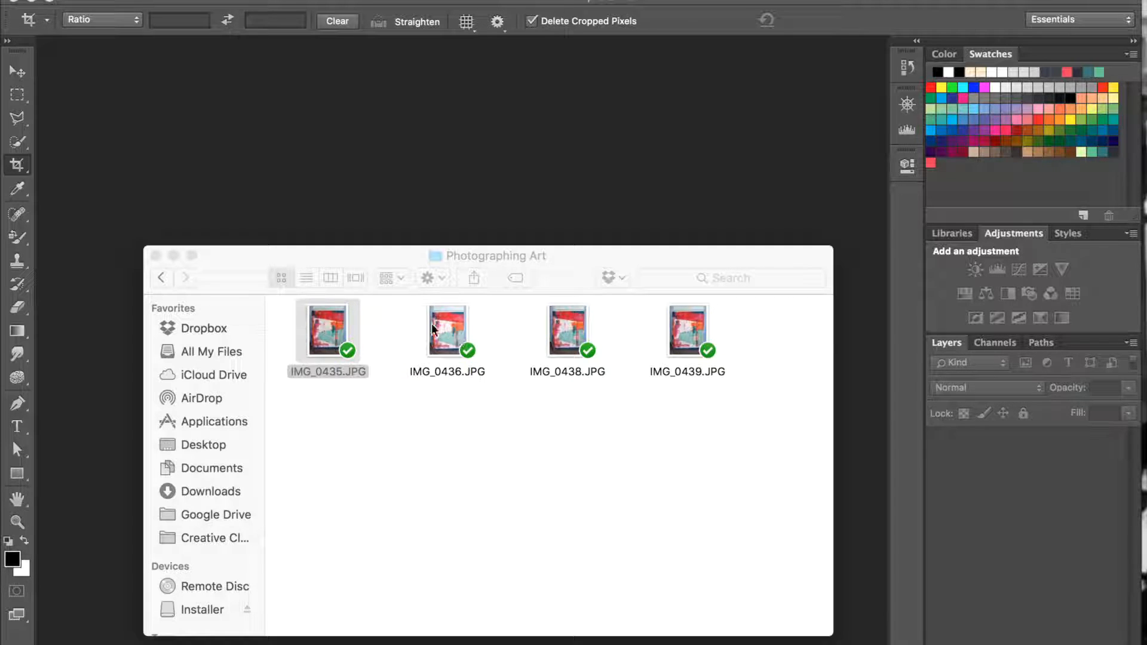
left_click(693, 337)
double_click(693, 337)
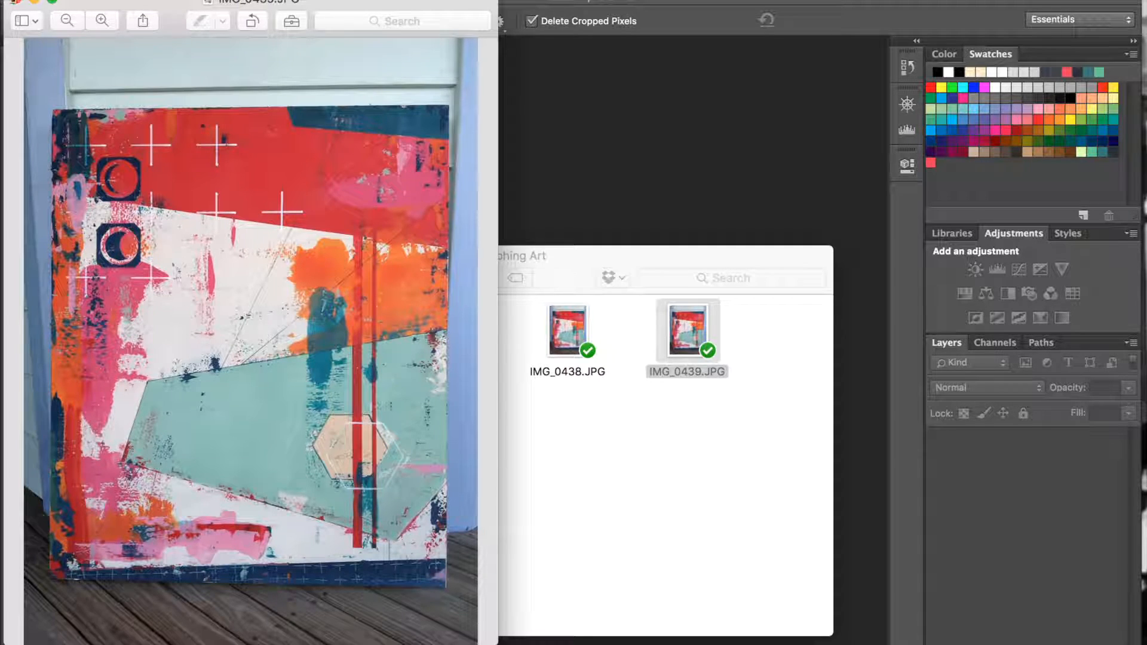
left_click(17, 2)
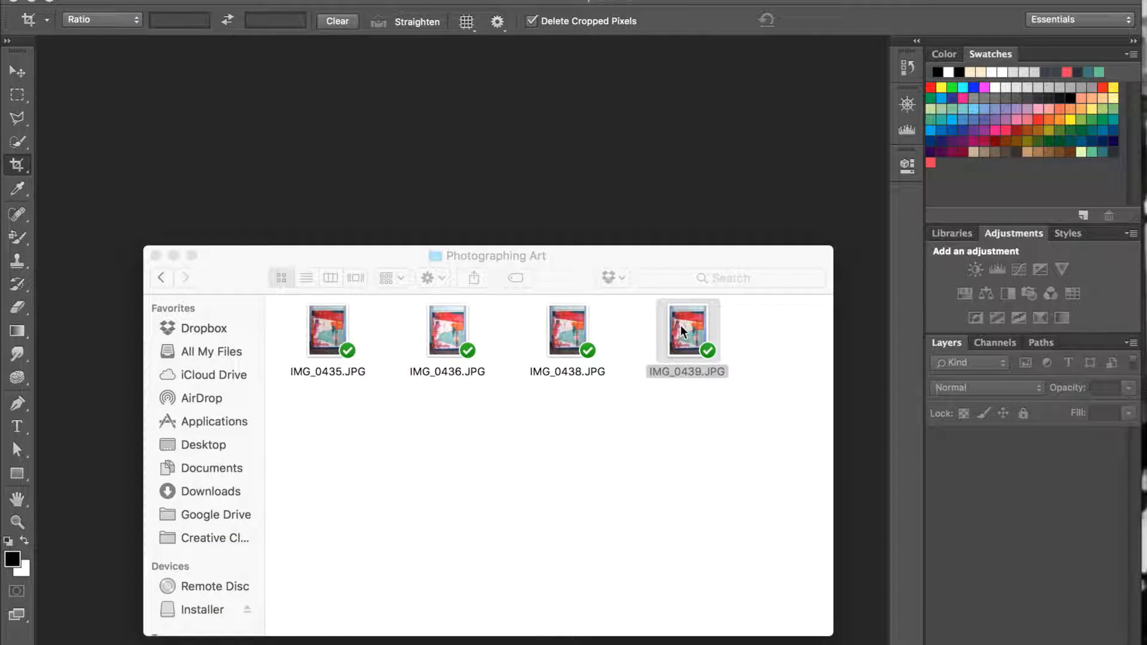
Open IMG_0439.JPG in Photoshop and set its resolution to 300 pixels/inch with resampling turned off.
left_click_drag(669, 313, 422, 111)
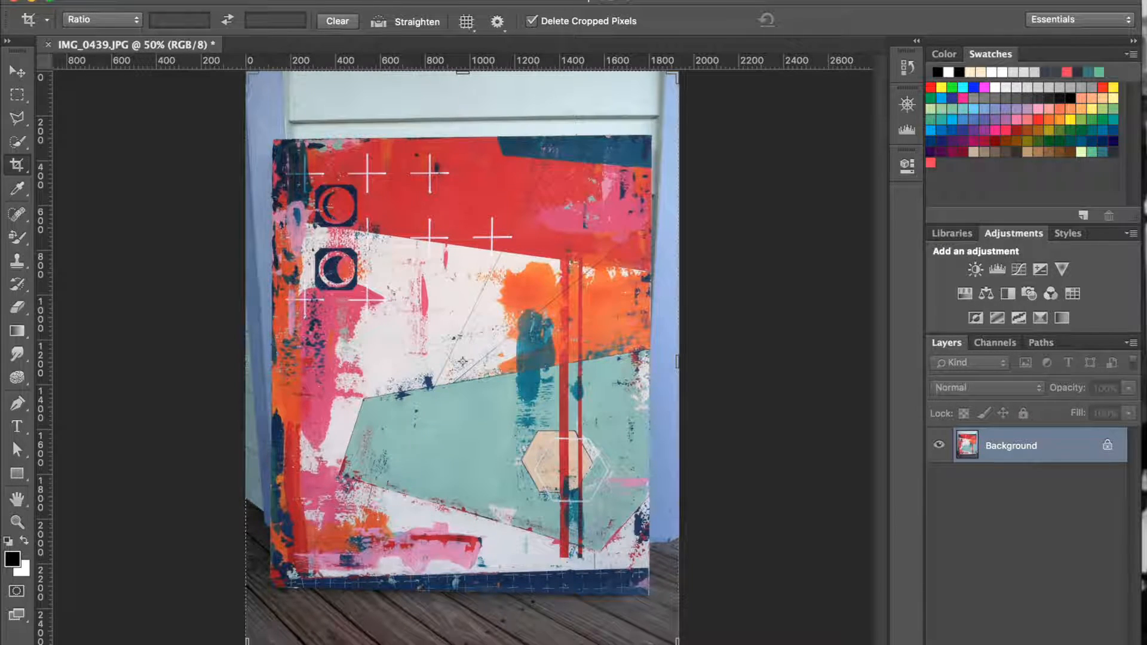
left_click(222, 0)
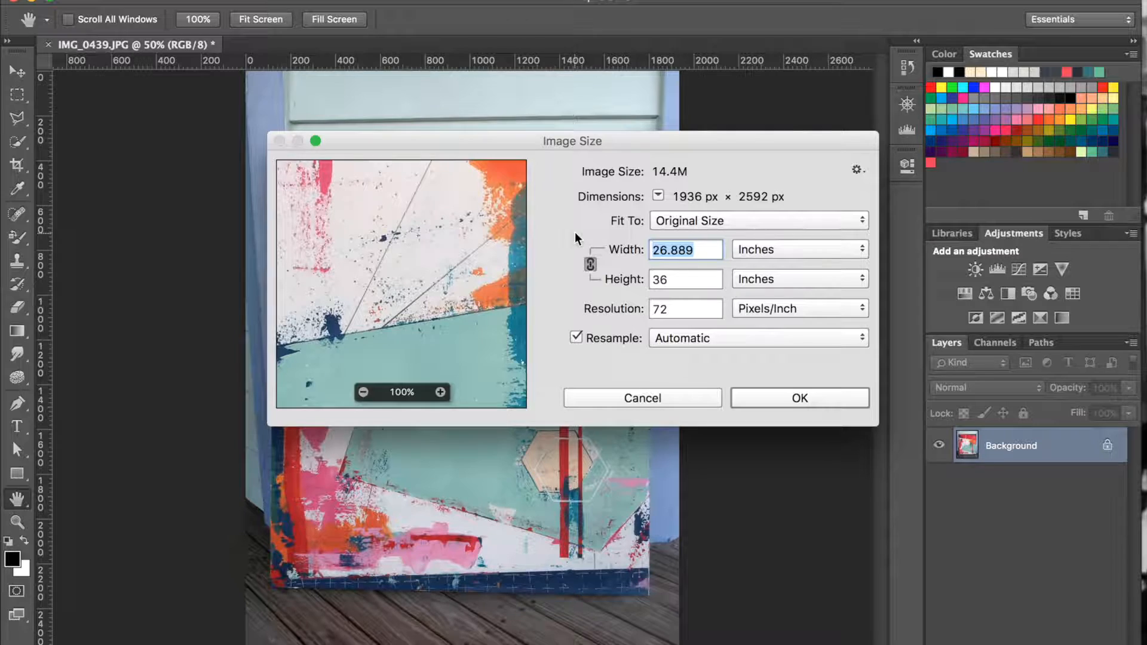
left_click(675, 309)
double_click(675, 309)
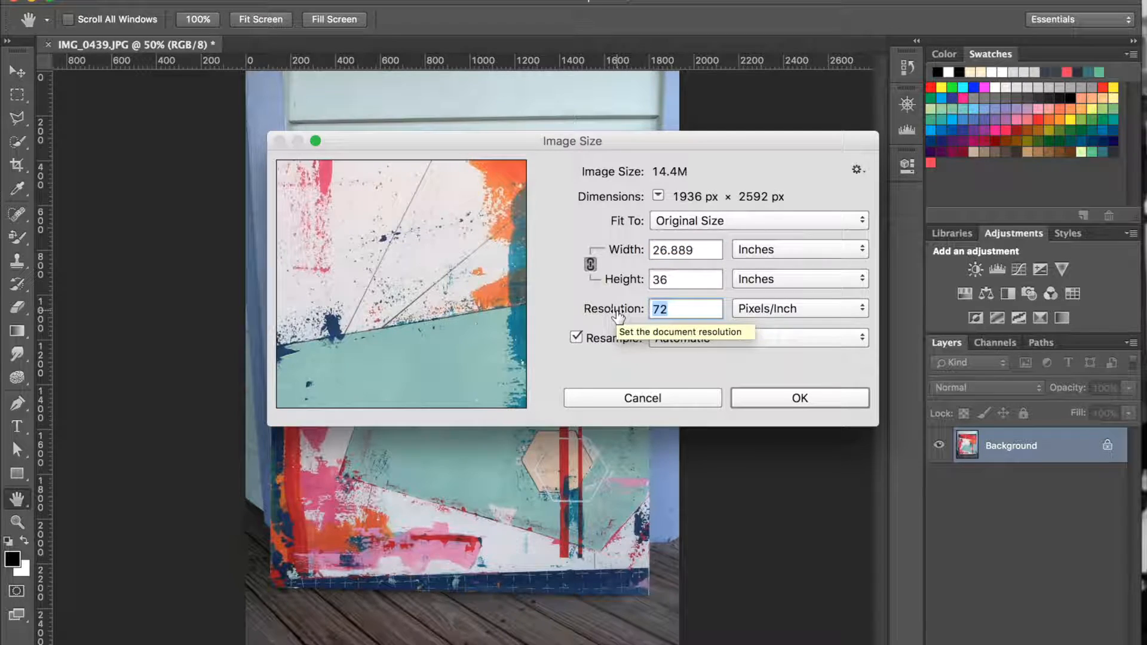
type("300")
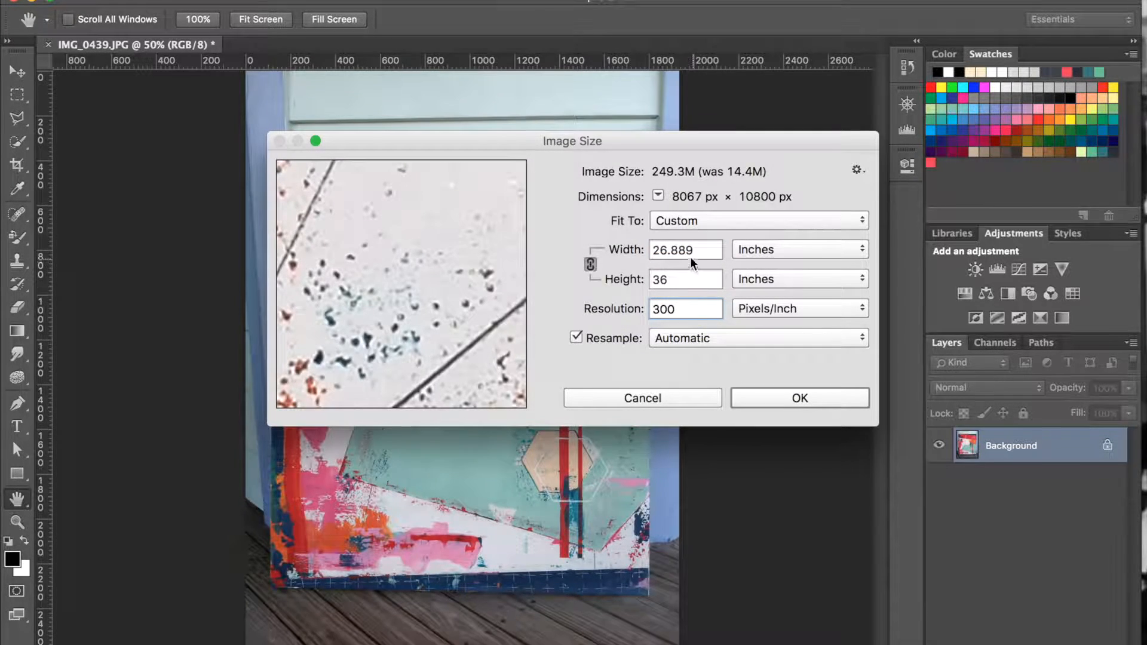
left_click(576, 338)
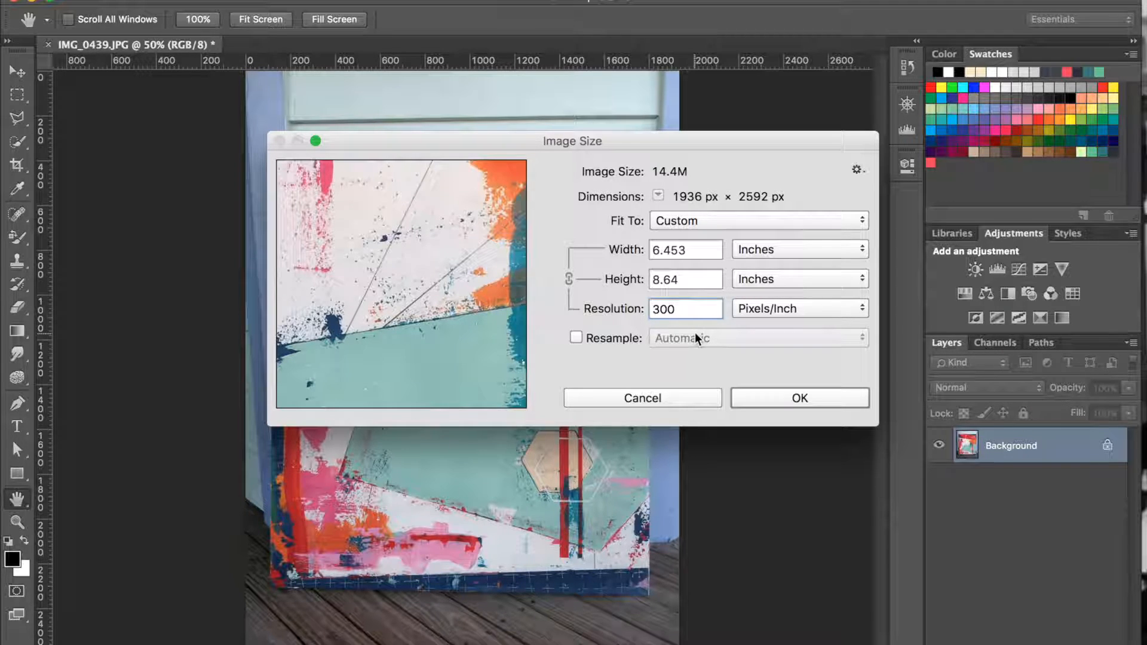
left_click(797, 399)
key("c")
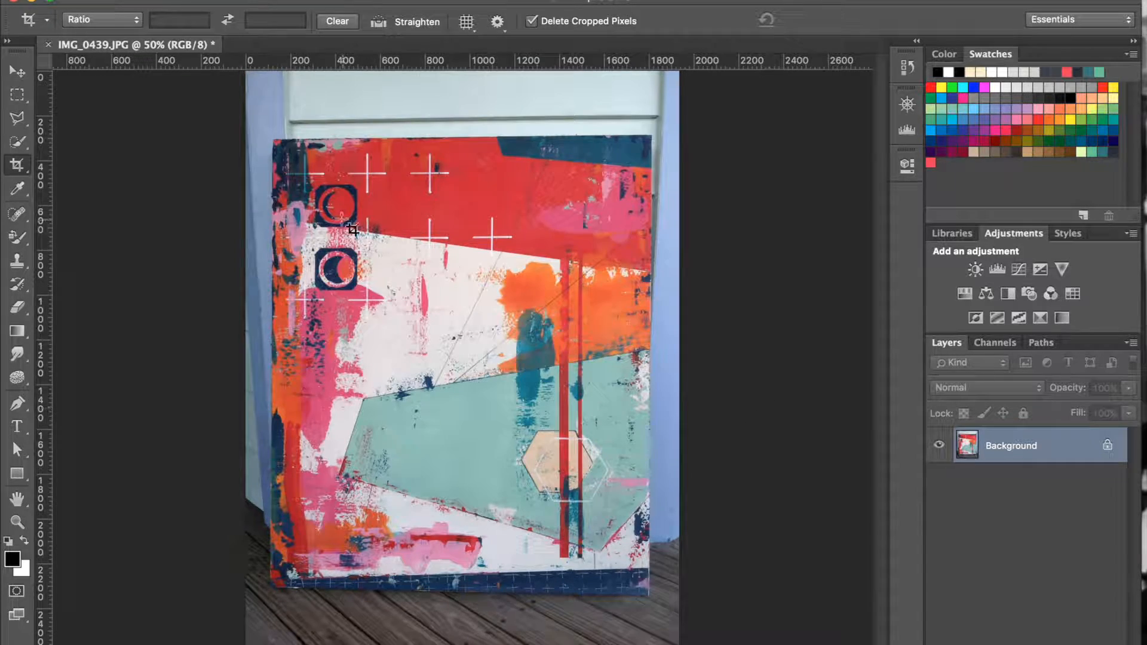
Save the image as the JPEG Wellspring_Vale.jpg in the Photographing Art folder at maximum quality 12, Baseline ("Standard").
left_click(135, 1)
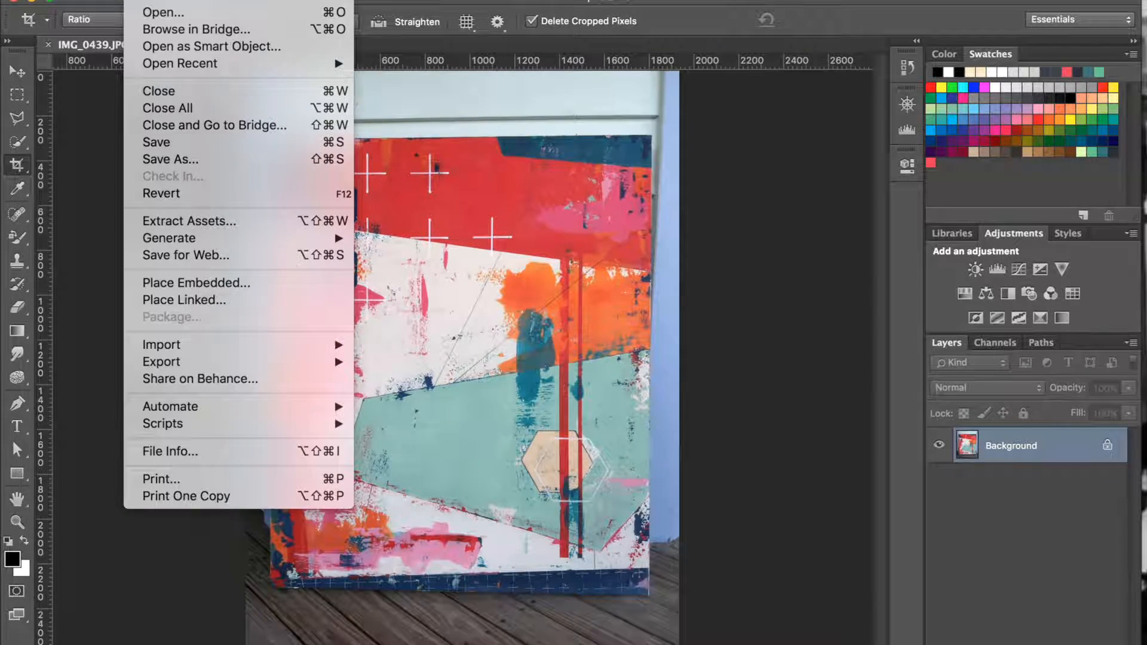
left_click(150, 161)
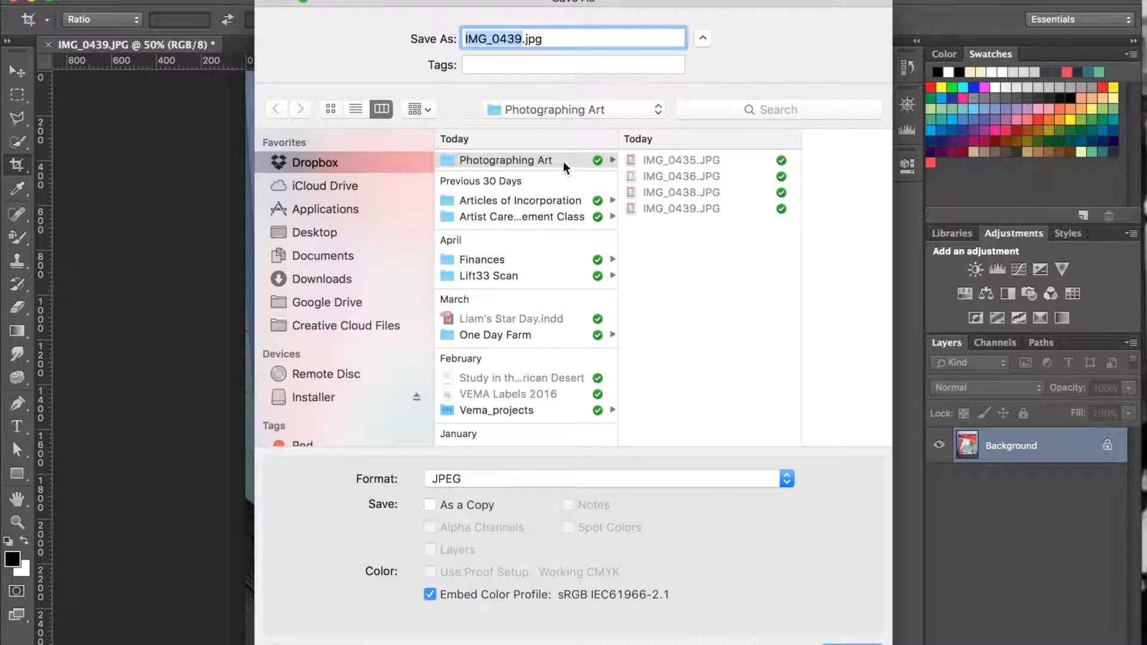
left_click(331, 109)
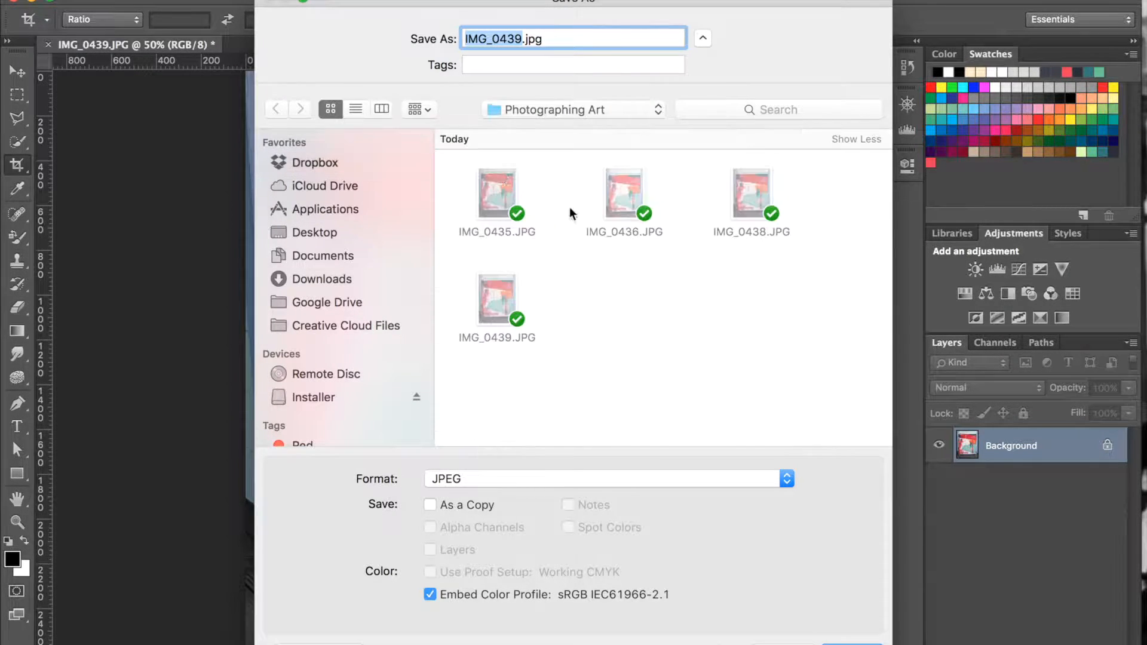
type("Weel")
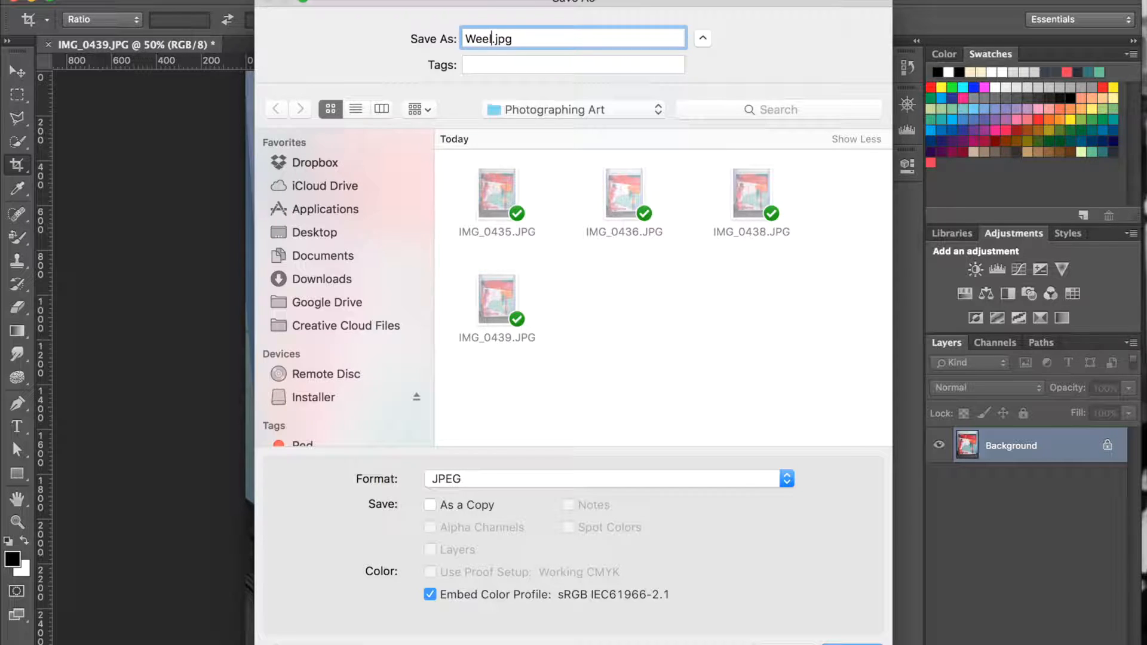
key("BackSpace")
type("llspring_Vale")
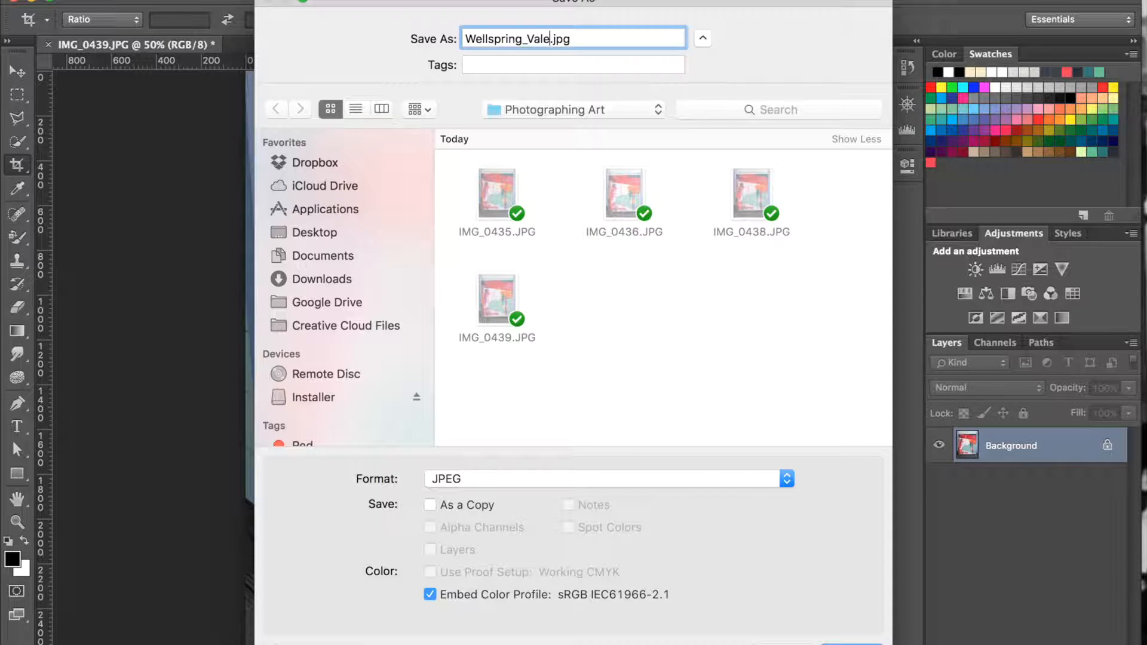
key("Return")
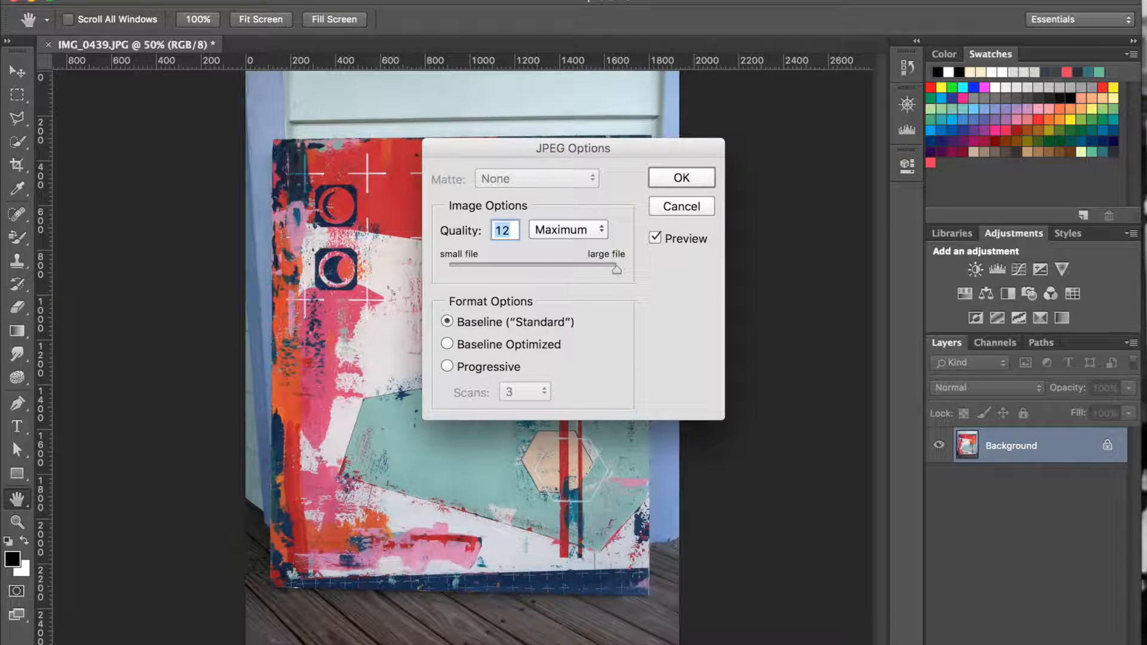
key("Return")
key("c")
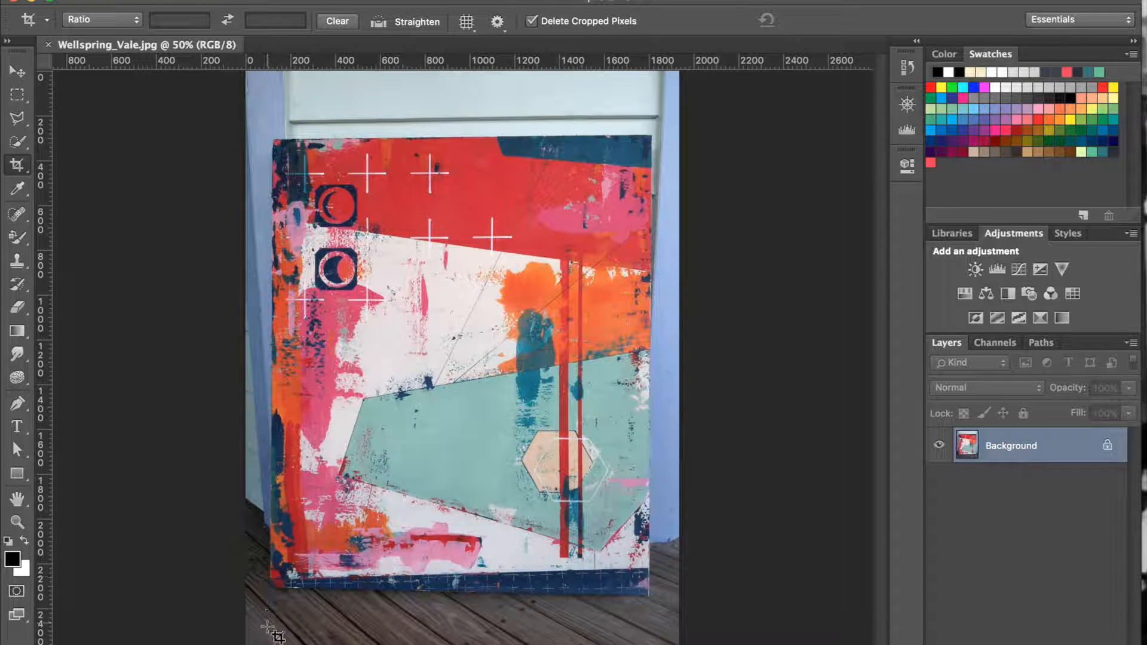
Add a Levels adjustment layer with the black input at 9 and the white input at about 226.
left_click(997, 270)
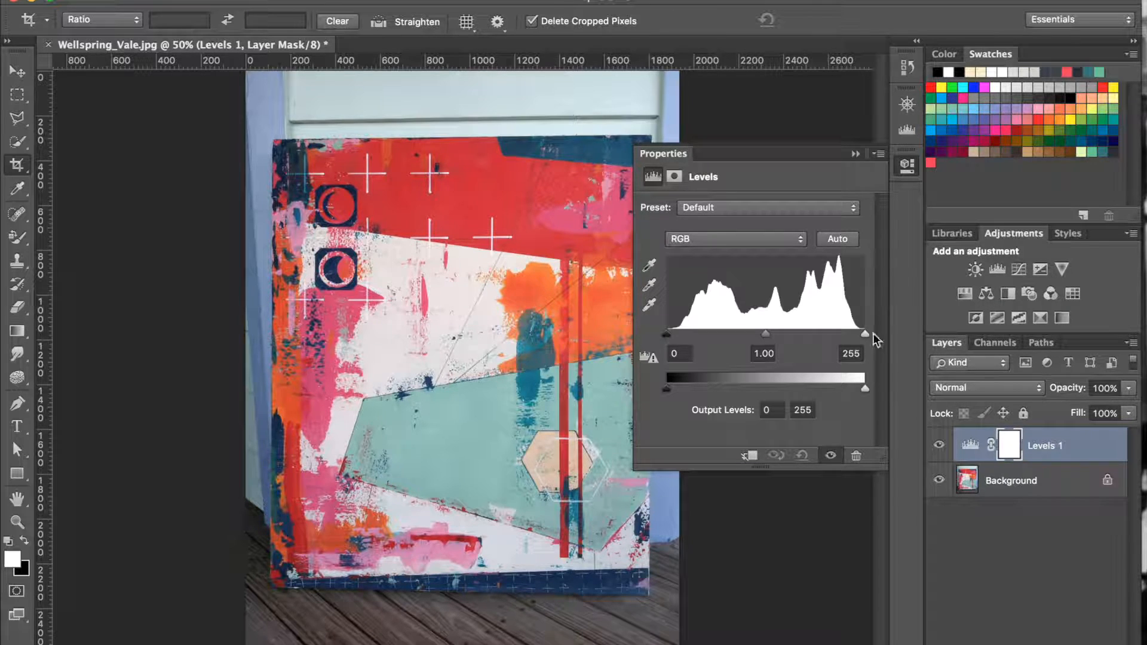
left_click_drag(867, 339, 846, 340)
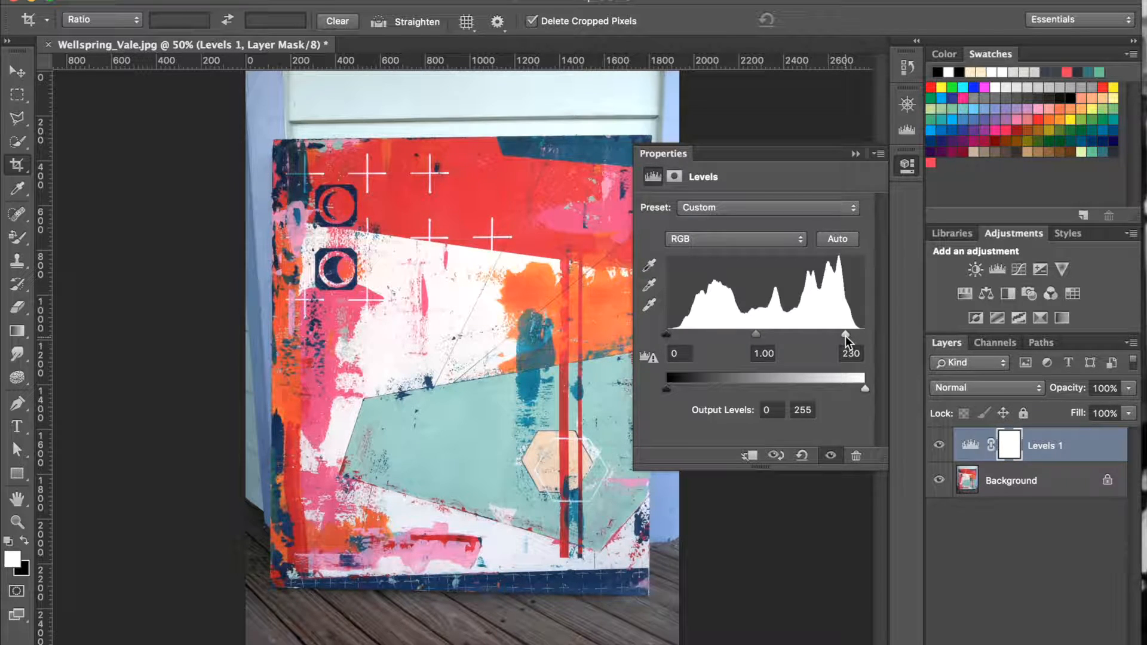
left_click_drag(668, 336, 680, 338)
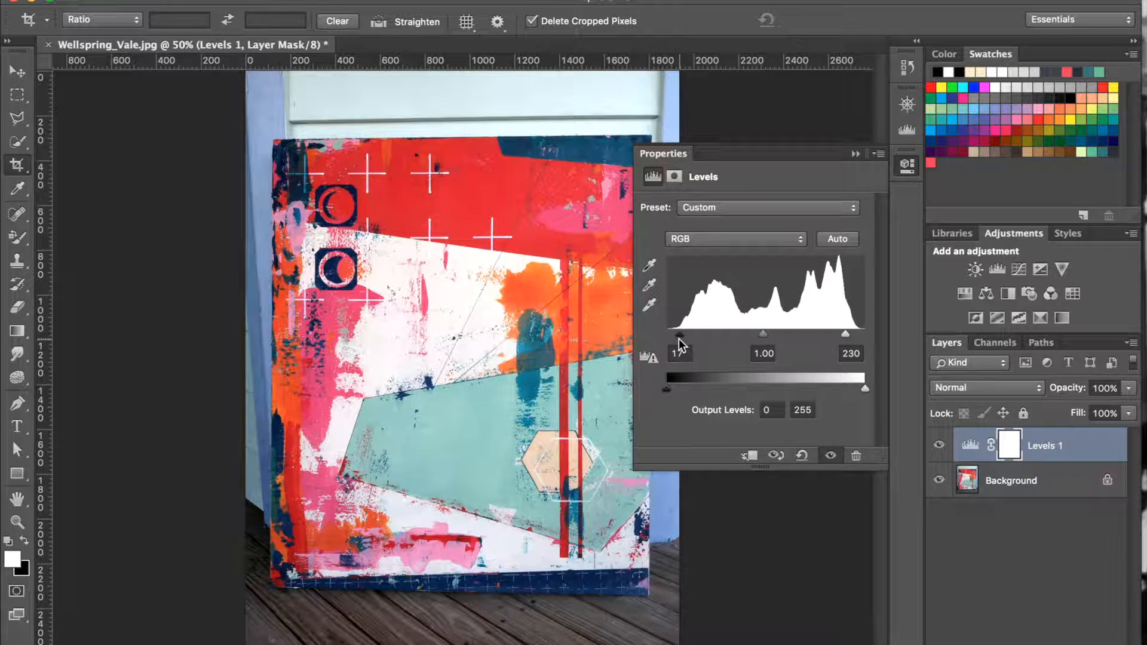
left_click_drag(680, 338, 708, 338)
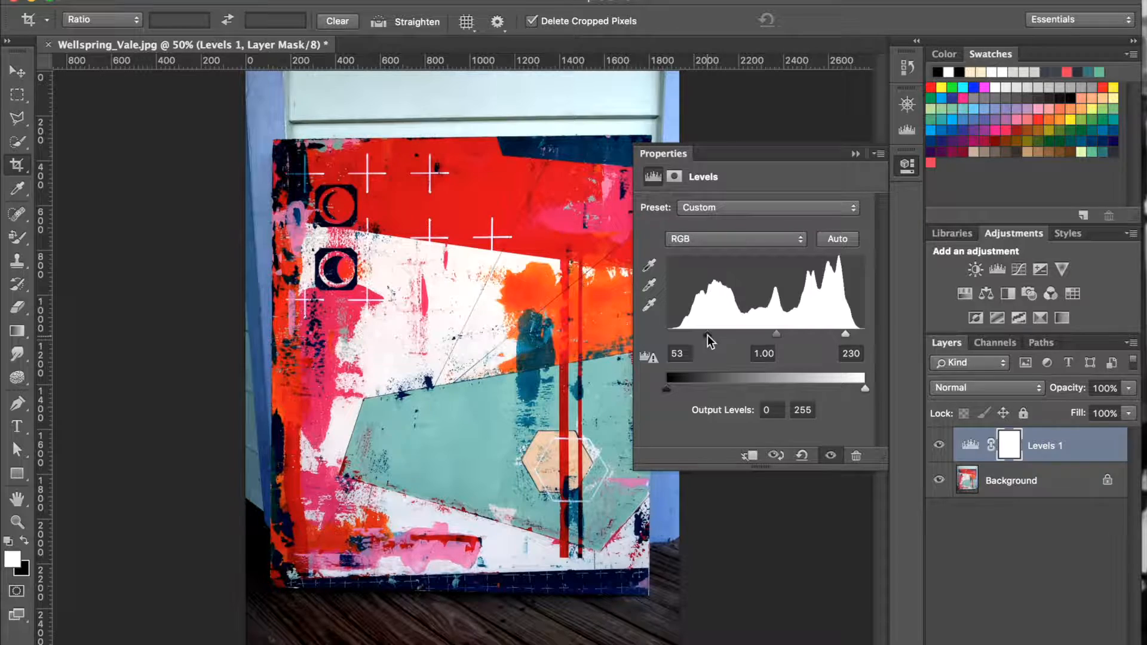
left_click_drag(708, 338, 673, 345)
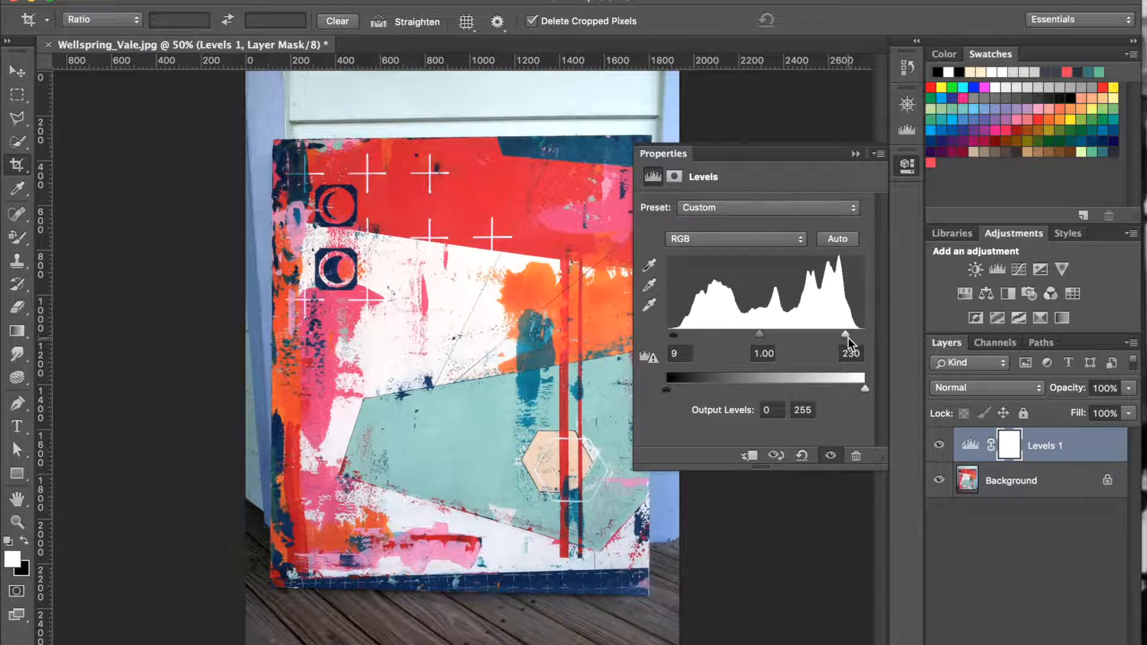
left_click_drag(845, 333, 843, 337)
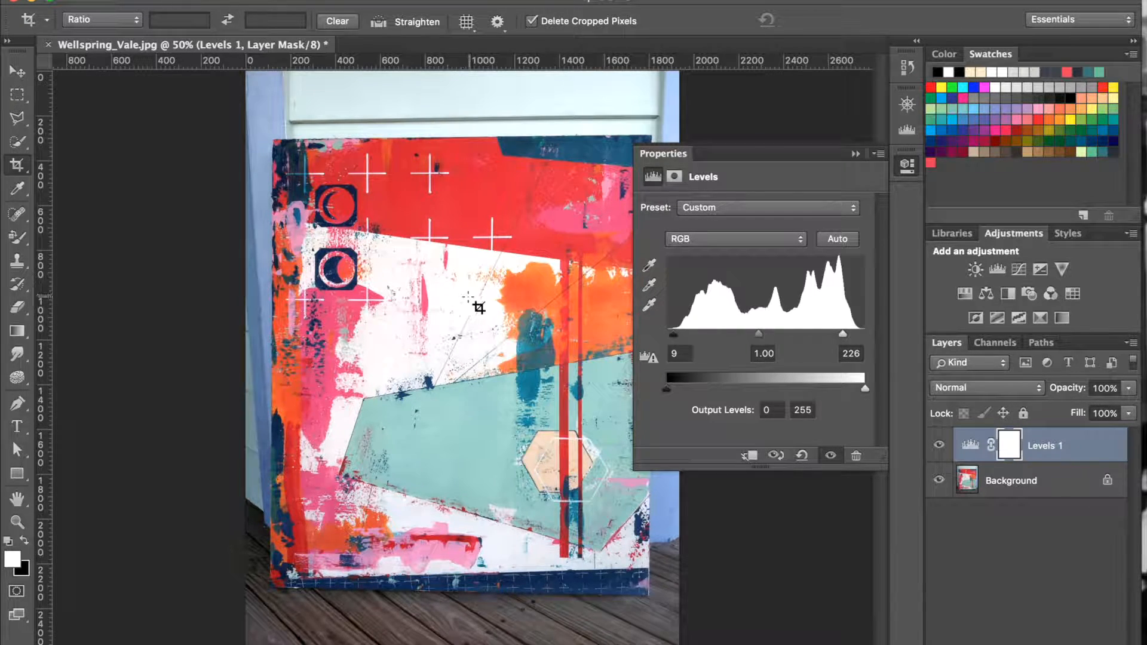
left_click_drag(847, 335, 846, 336)
left_click(856, 154)
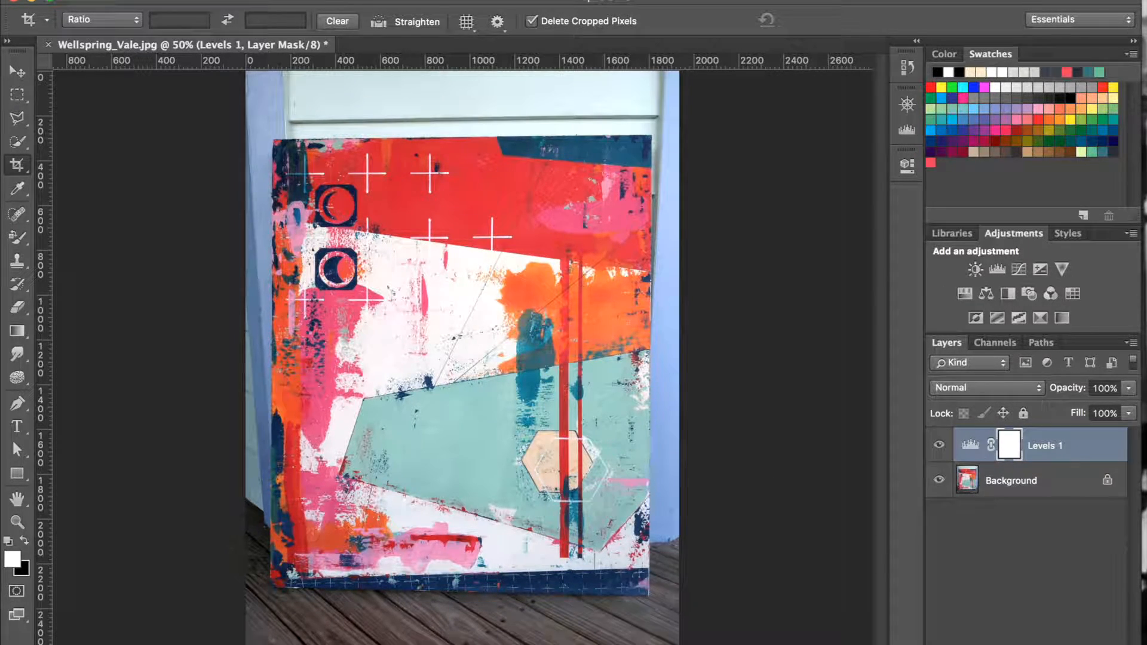
Select the Background layer and open the Lens Correction filter's custom settings for it.
left_click(420, 0)
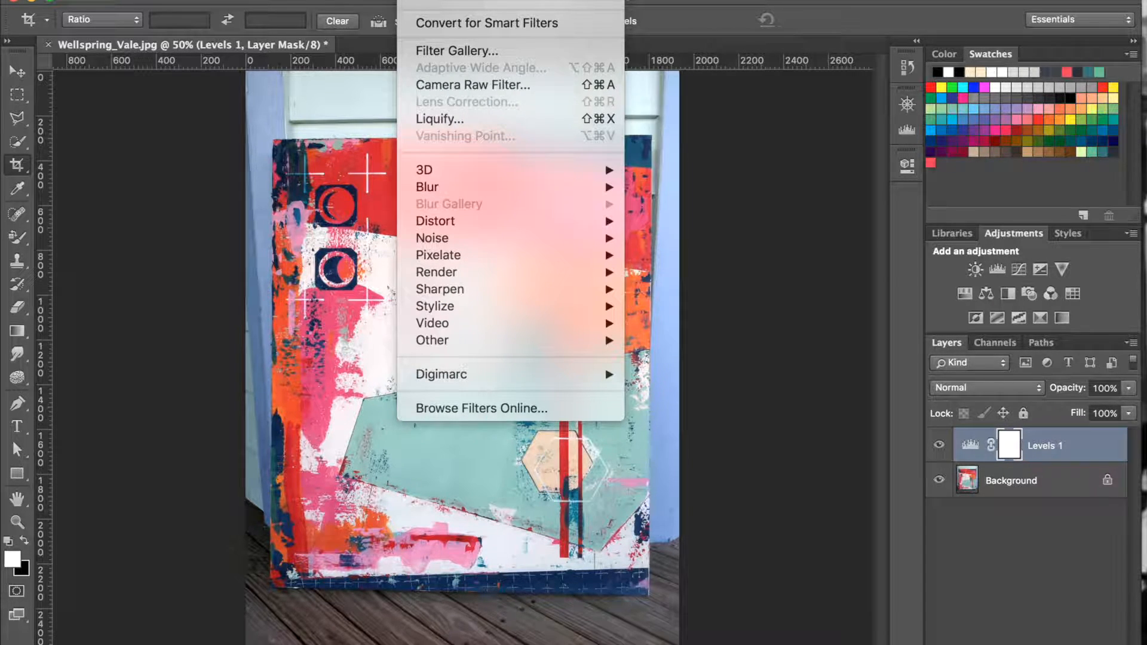
left_click(419, 0)
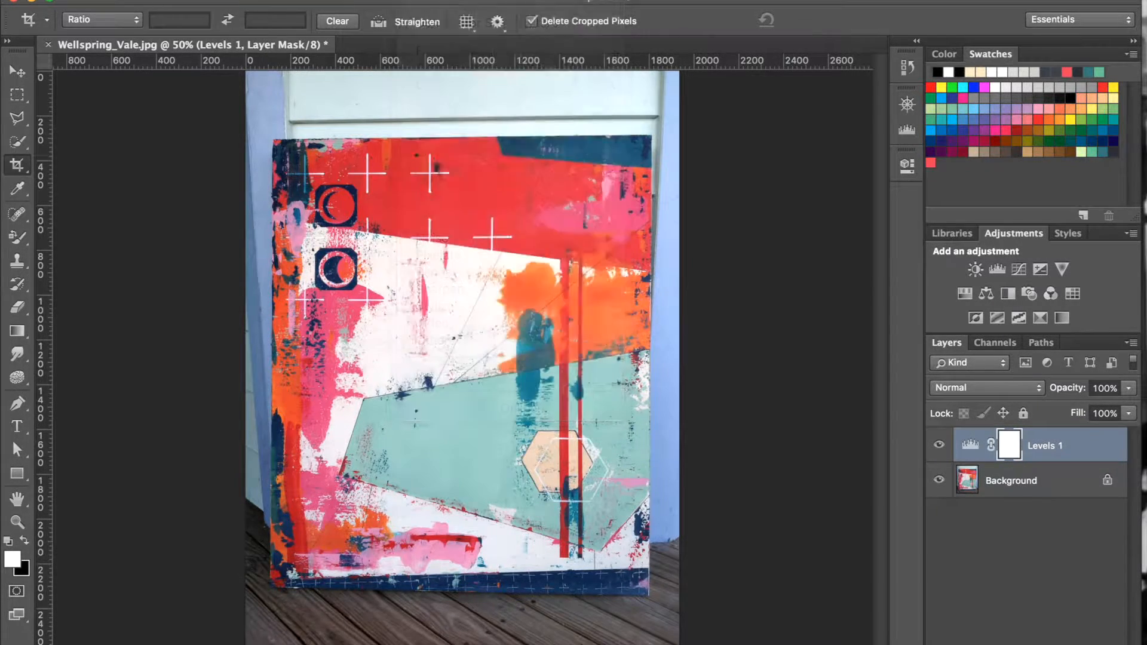
left_click(1010, 496)
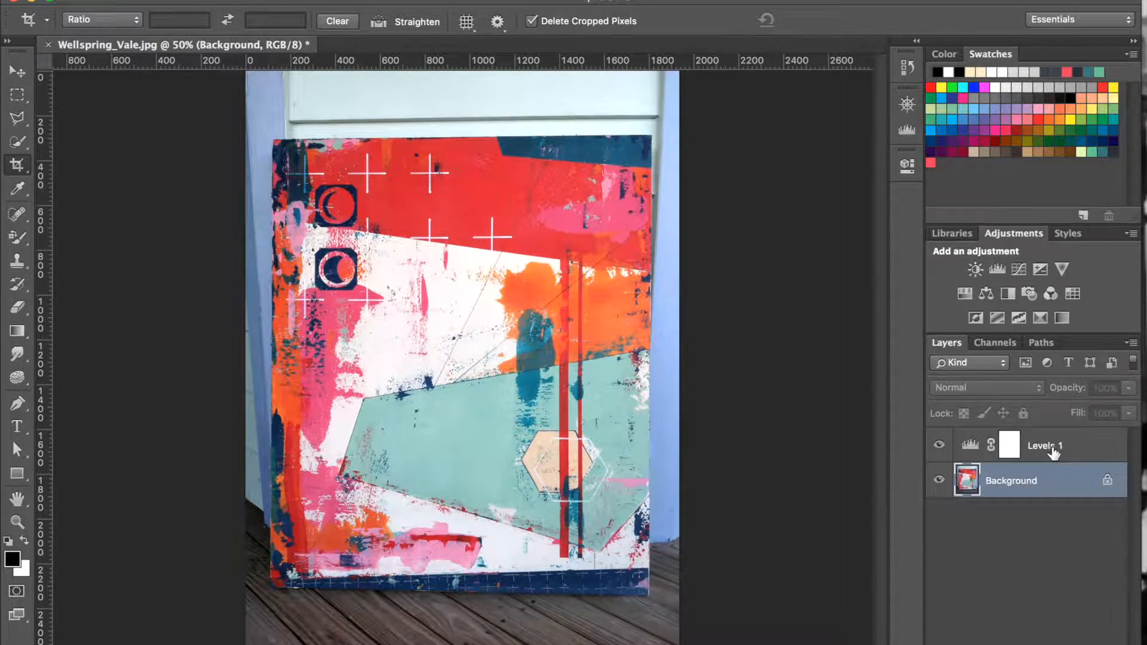
left_click(1051, 451)
left_click(1041, 486)
left_click(416, 1)
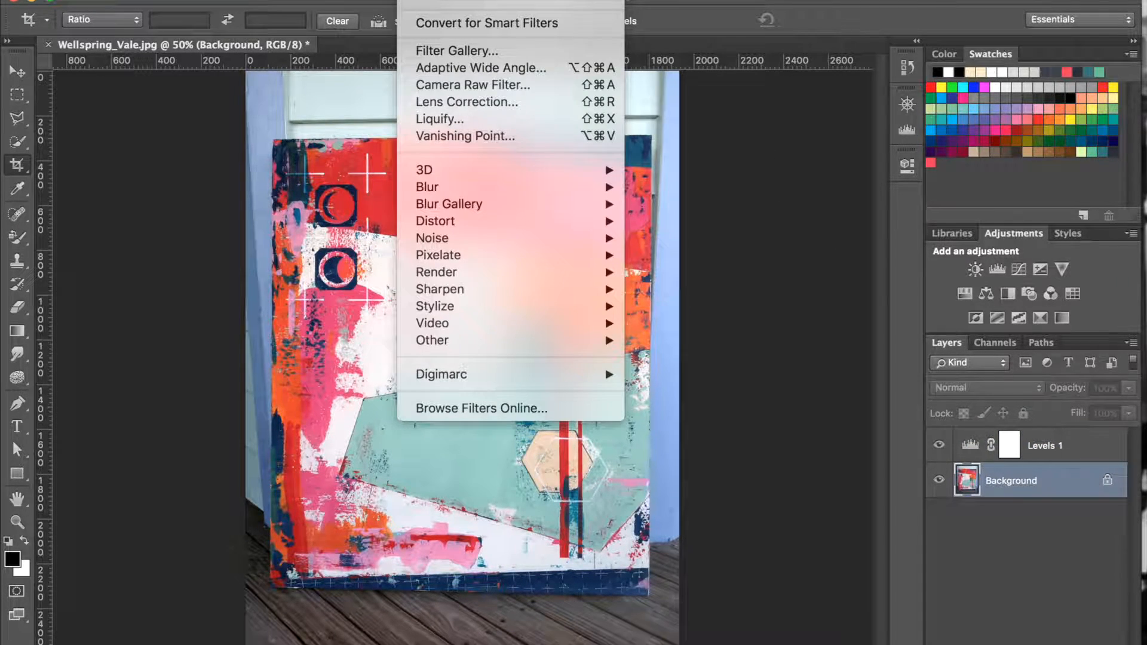
left_click(459, 102)
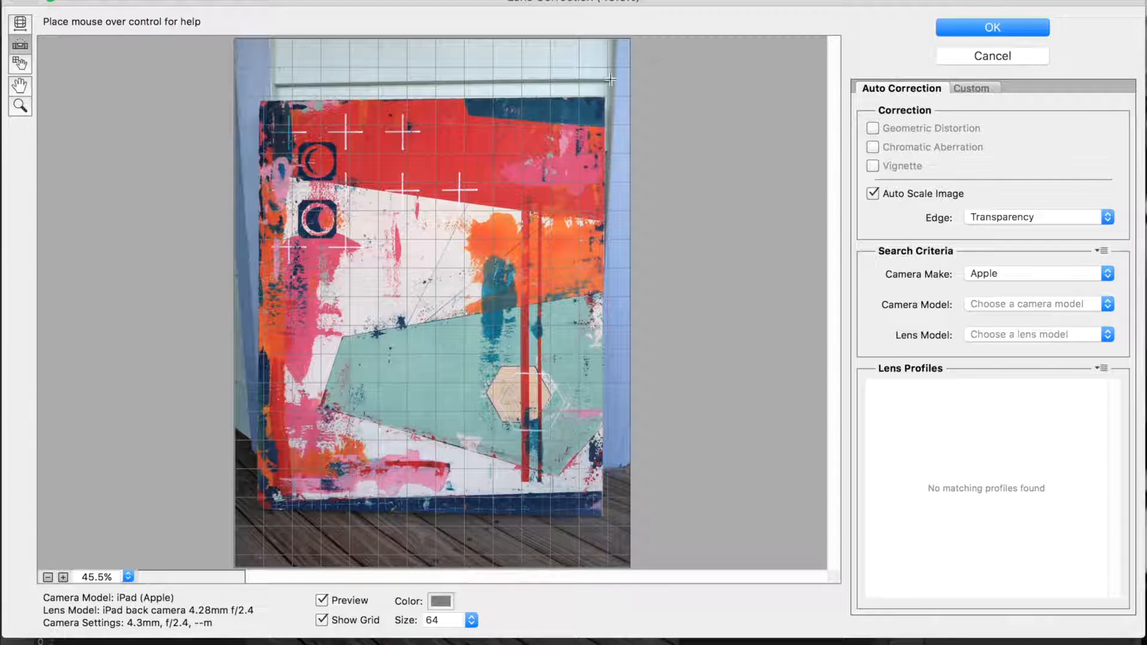
left_click(974, 88)
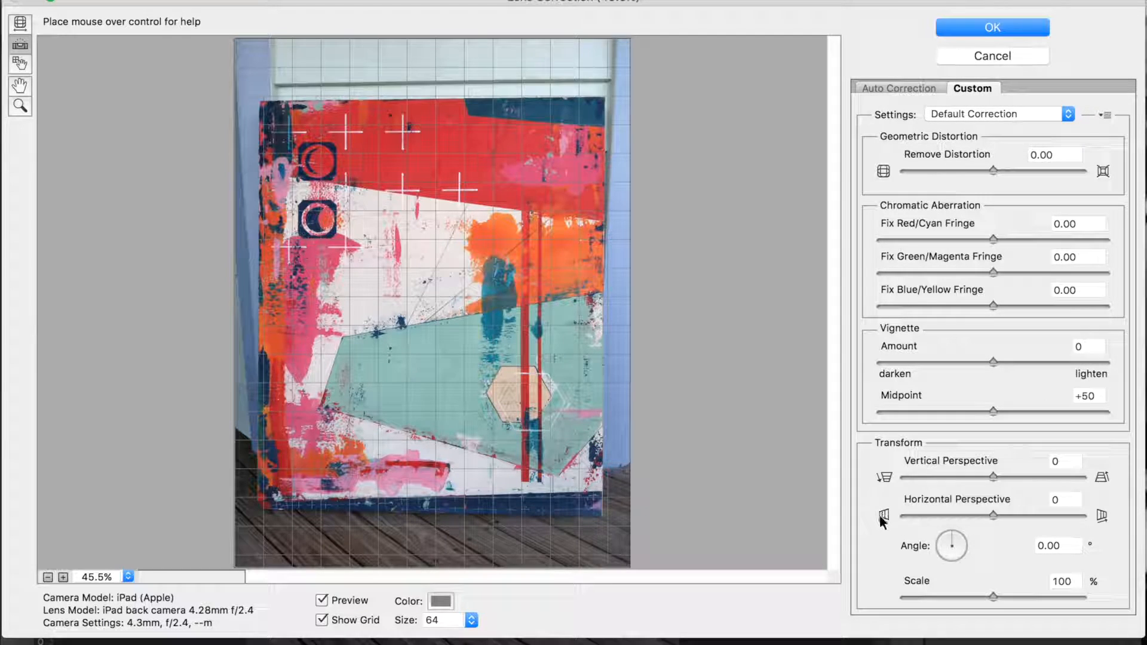
Apply a lens correction with Horizontal Perspective +4 and Vertical Perspective +4 to square up the painting.
left_click_drag(992, 513, 994, 514)
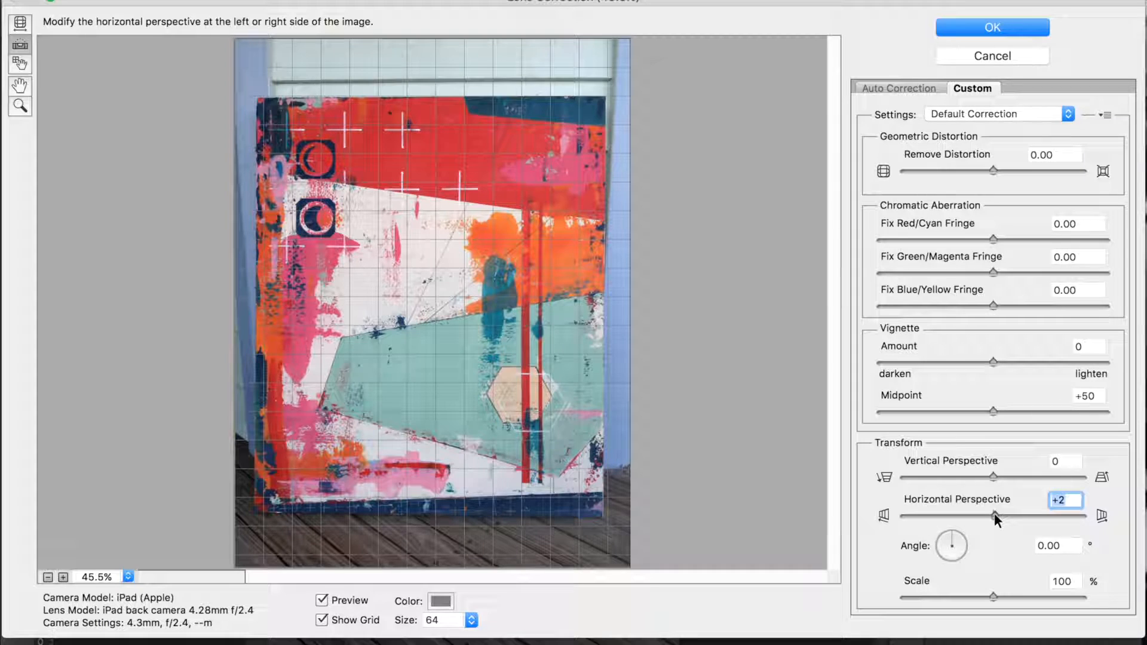
left_click_drag(995, 513, 996, 513)
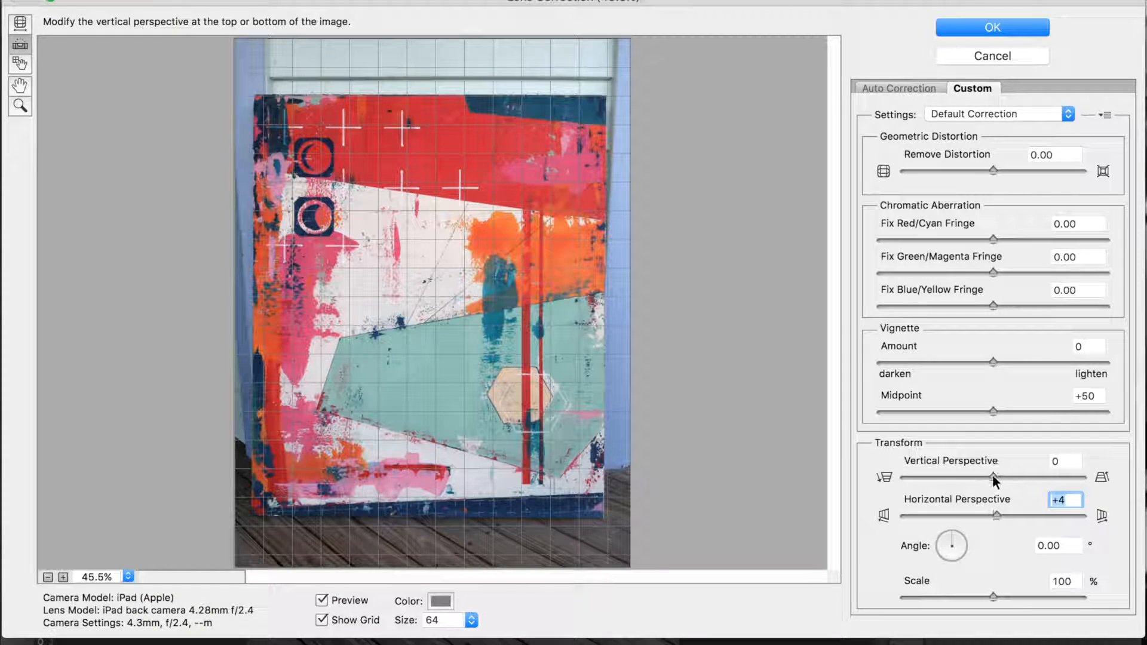
key("shift+Tab")
key("Up")
key("Up")
key("Up")
key("Up")
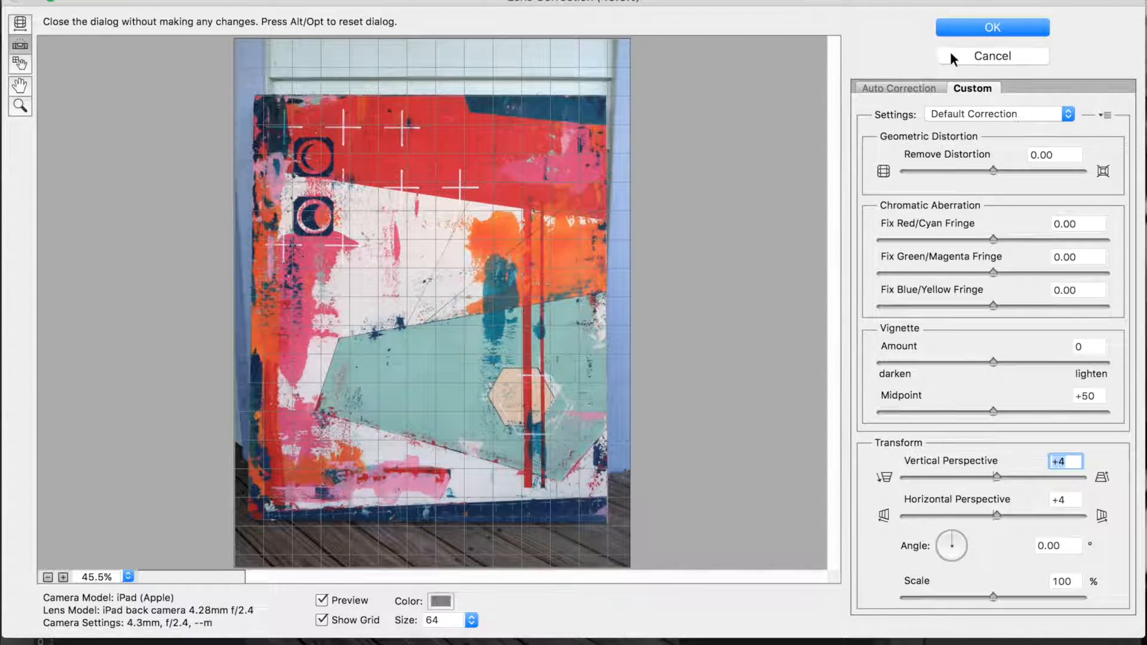
left_click(992, 28)
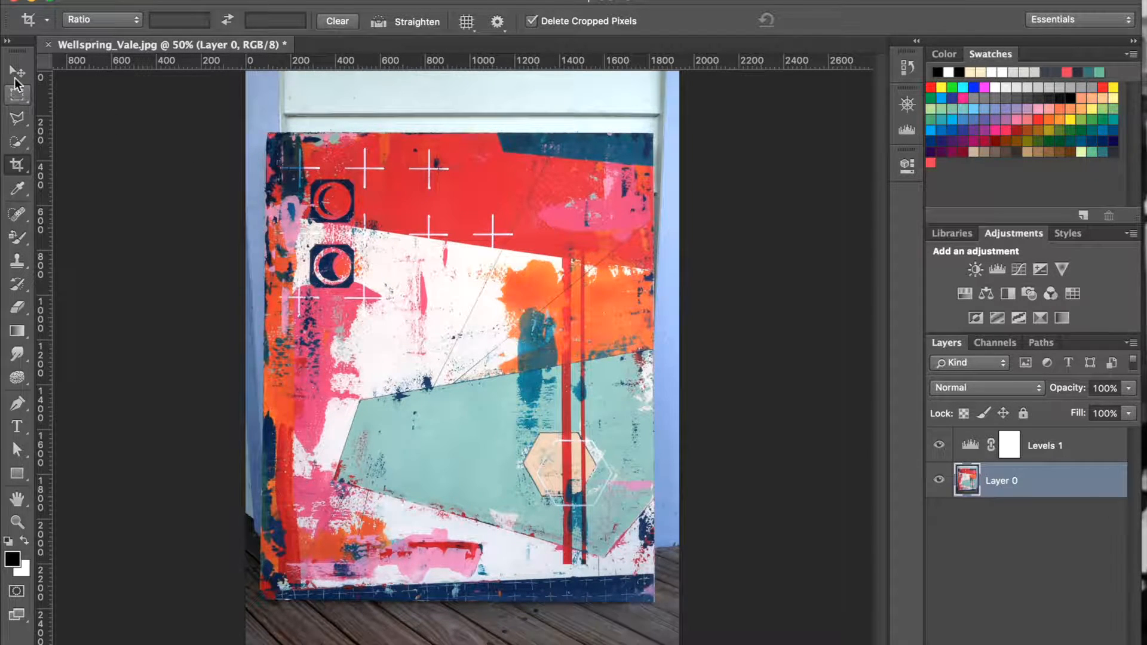
Crop the photo to the painting's edges, cutting away the wall and the wooden deck around it.
left_click(17, 165)
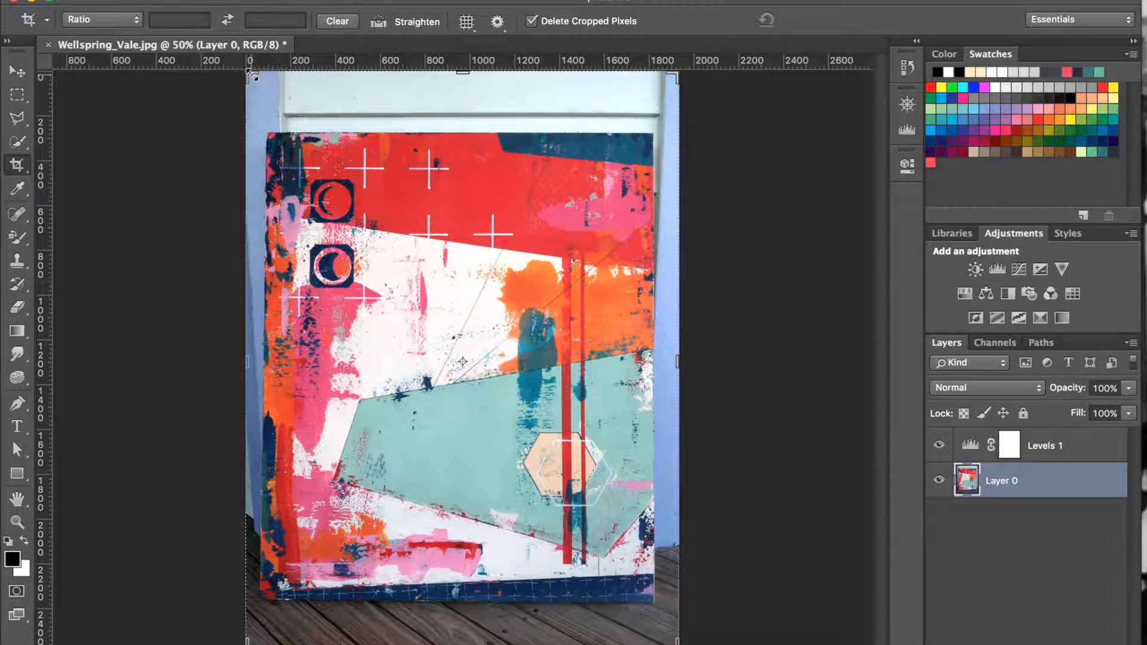
left_click_drag(249, 70, 261, 106)
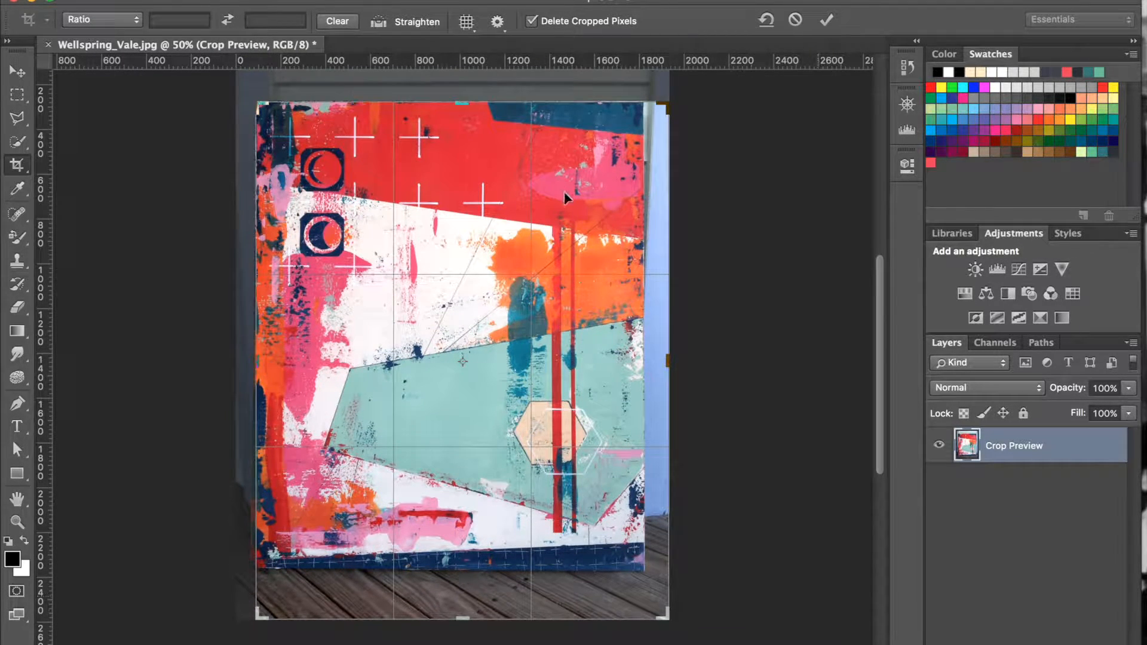
left_click_drag(668, 361, 658, 366)
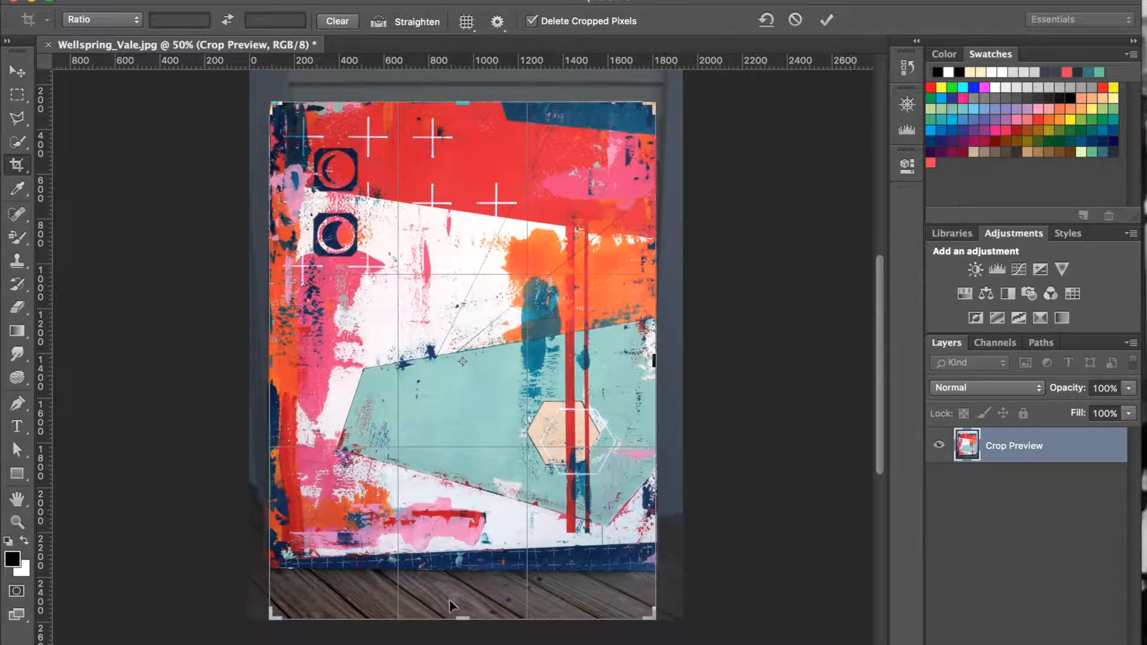
left_click_drag(460, 619, 459, 597)
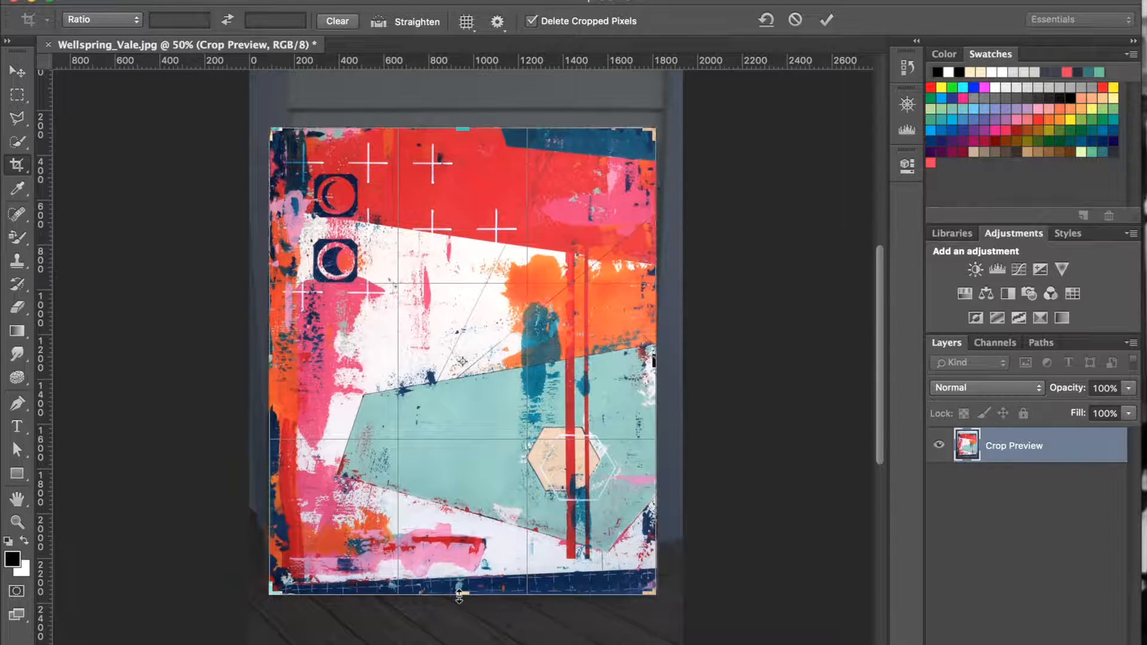
key("Return")
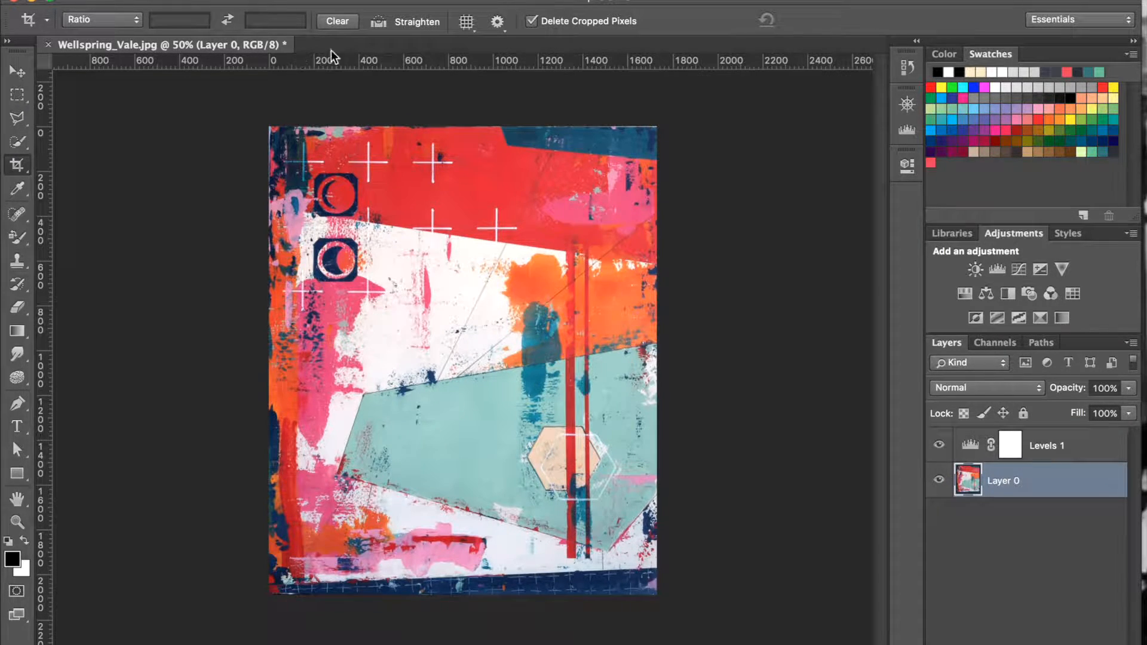
Trim a thin sliver off the painting's left and top edges with a second crop.
left_click(332, 206)
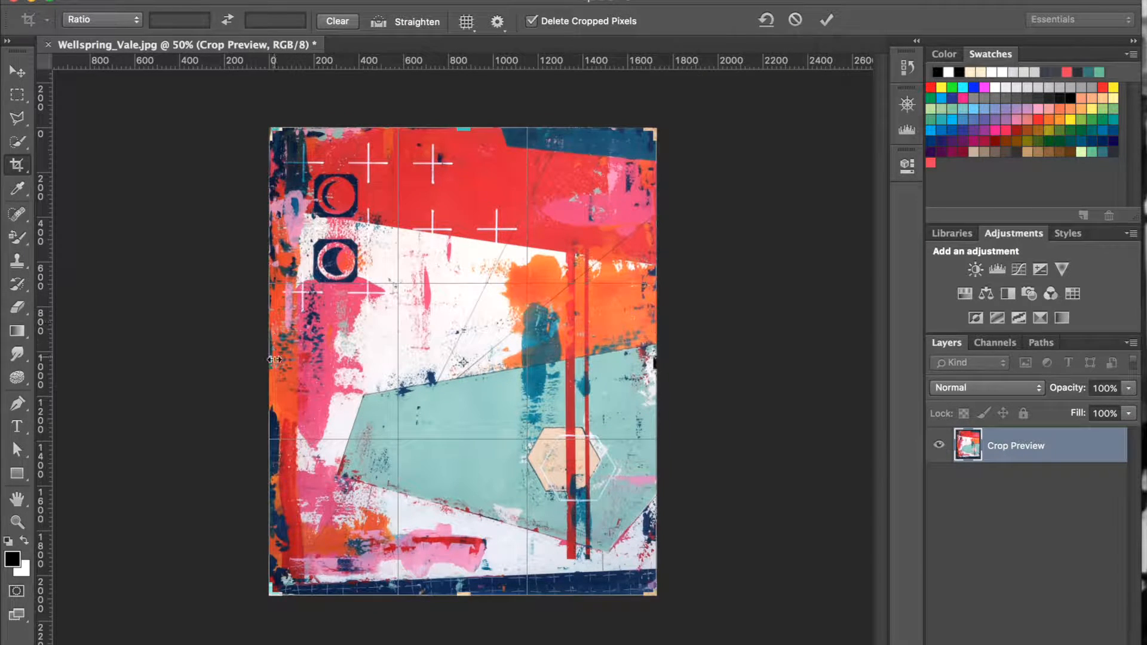
left_click_drag(274, 367, 272, 367)
left_click_drag(460, 128, 461, 128)
key("Return")
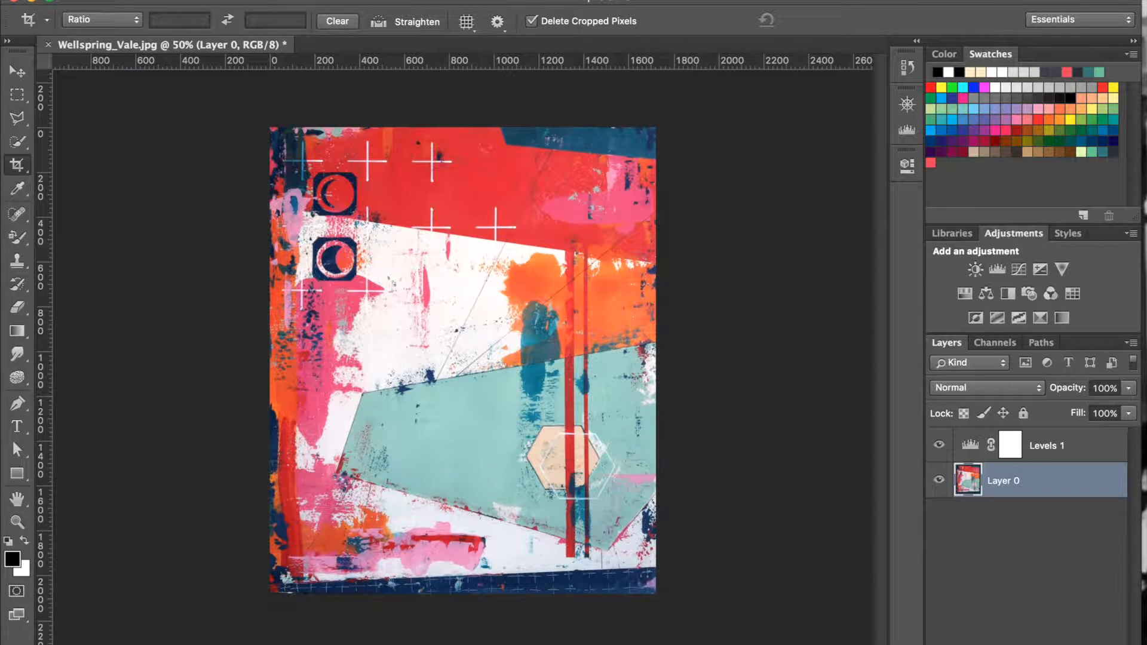
Flatten the image into a single Background layer and save Wellspring_Vale.jpg.
left_click(270, 0)
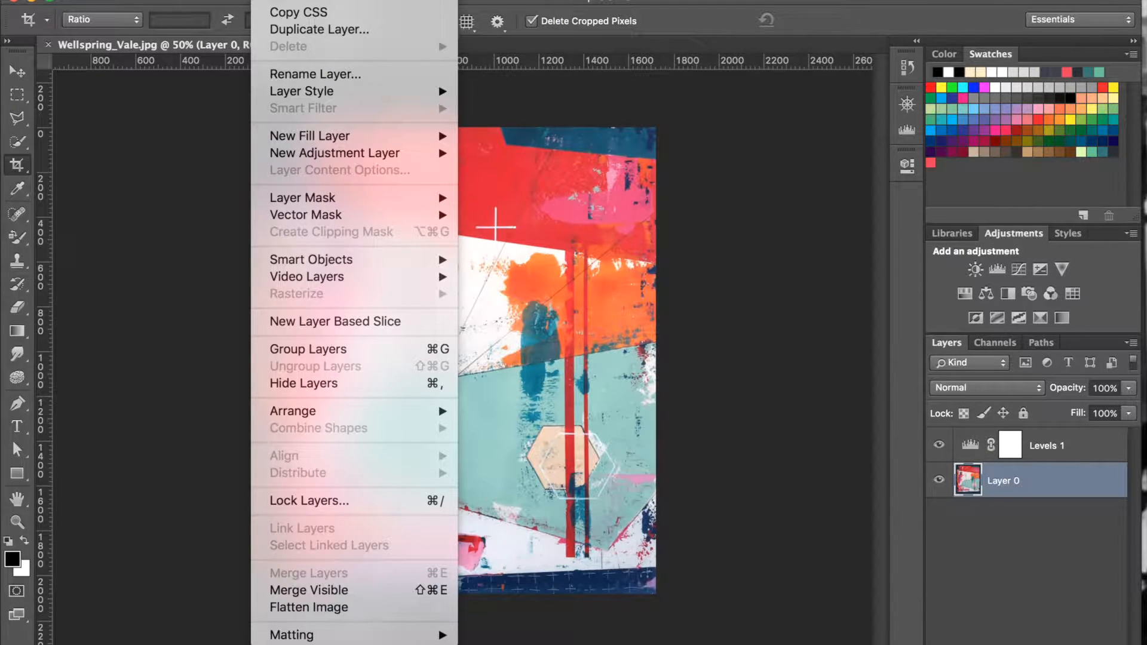
left_click(338, 608)
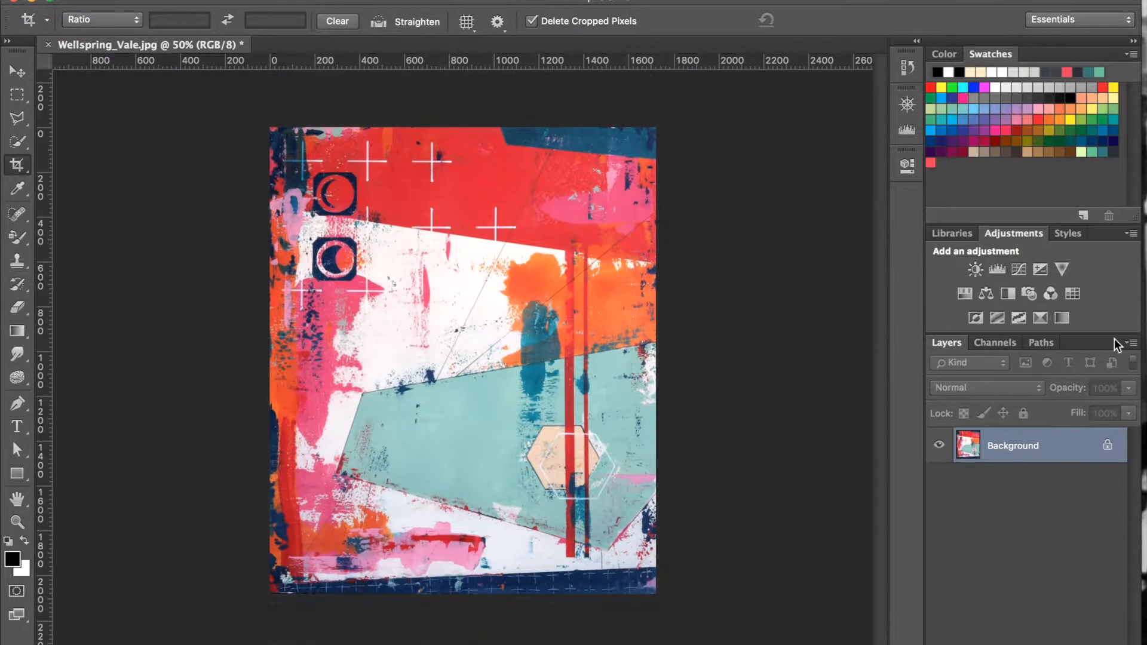
left_click(1134, 345)
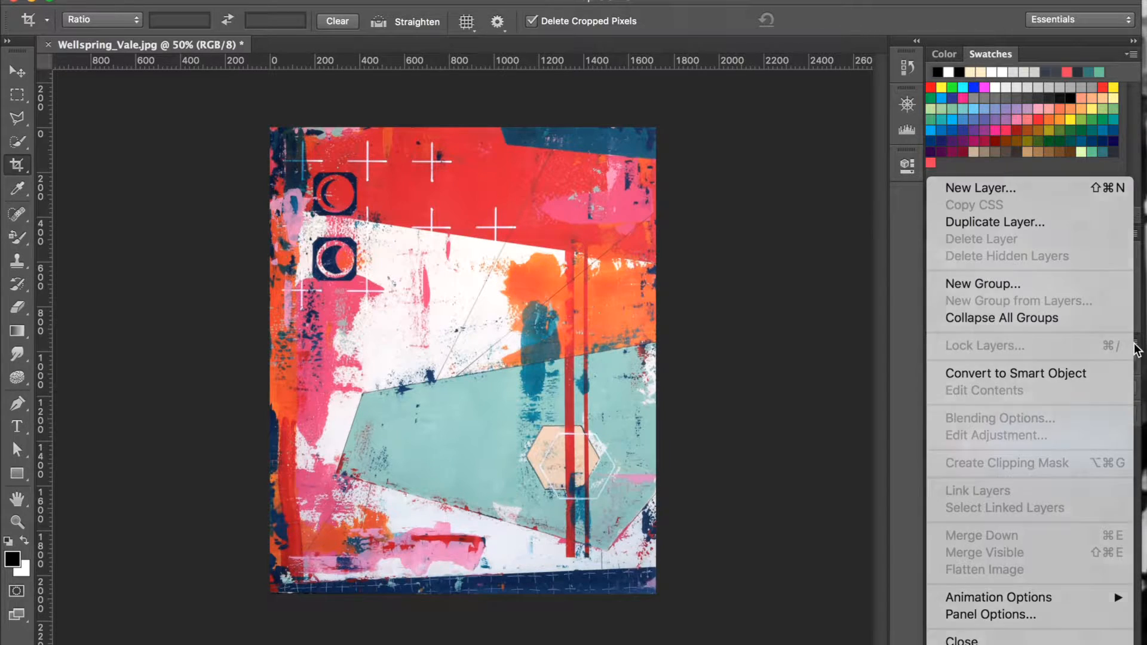
left_click(1134, 345)
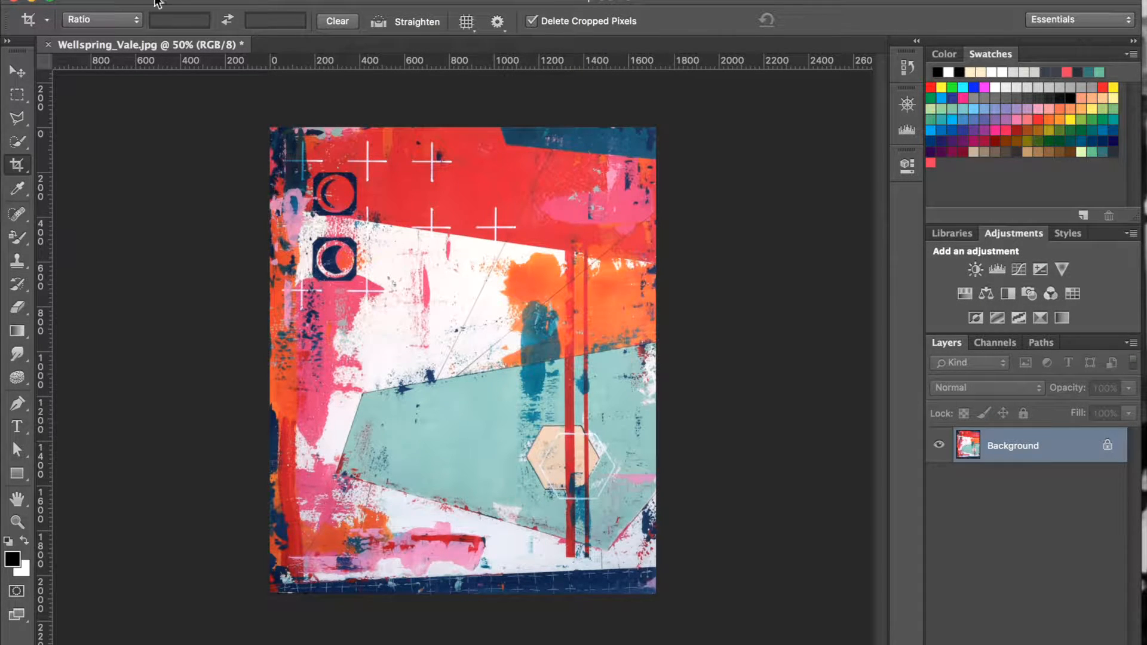
left_click(158, 4)
left_click(166, 147)
Check the cropped image's dimensions and resolution in the Image Size settings.
left_click(229, 2)
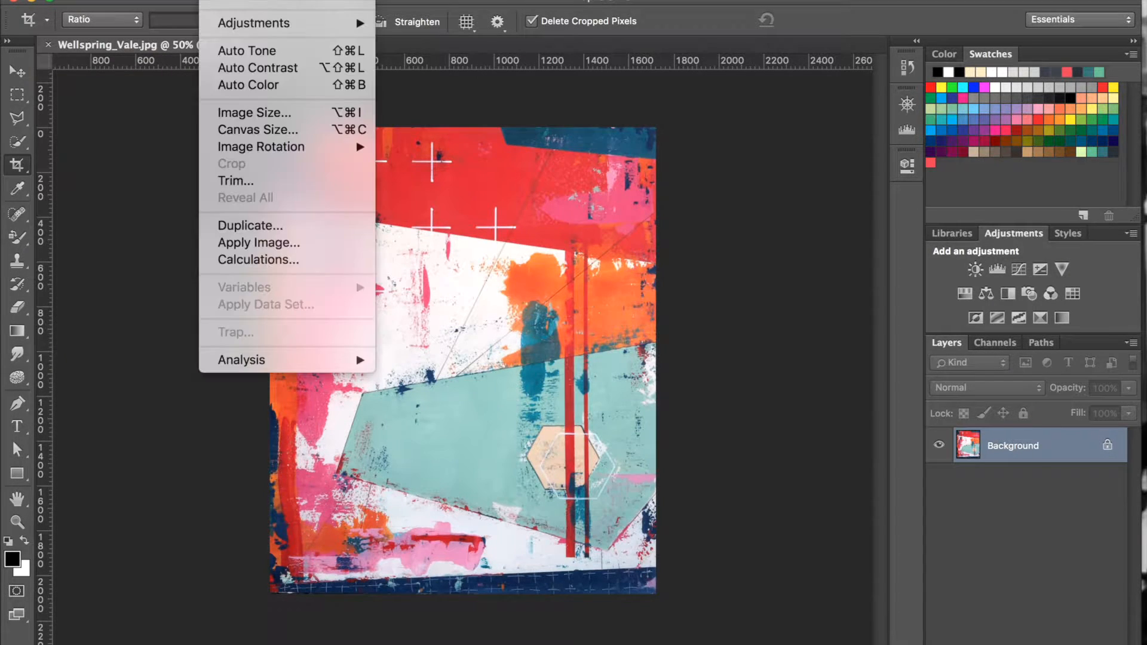
left_click(235, 113)
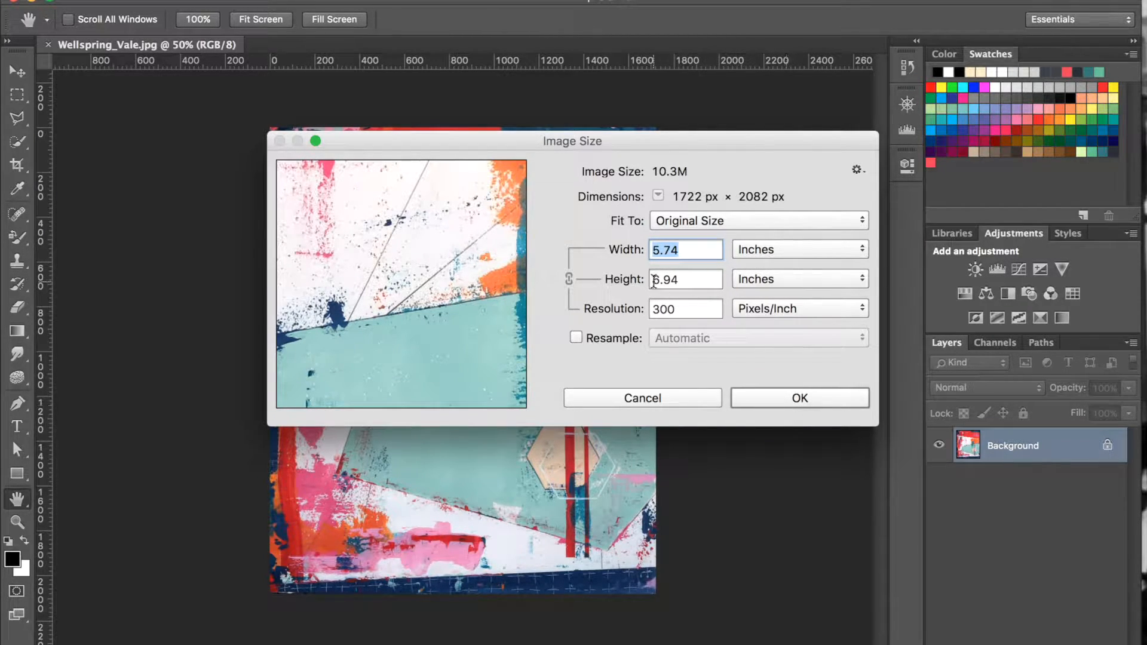
left_click(759, 401)
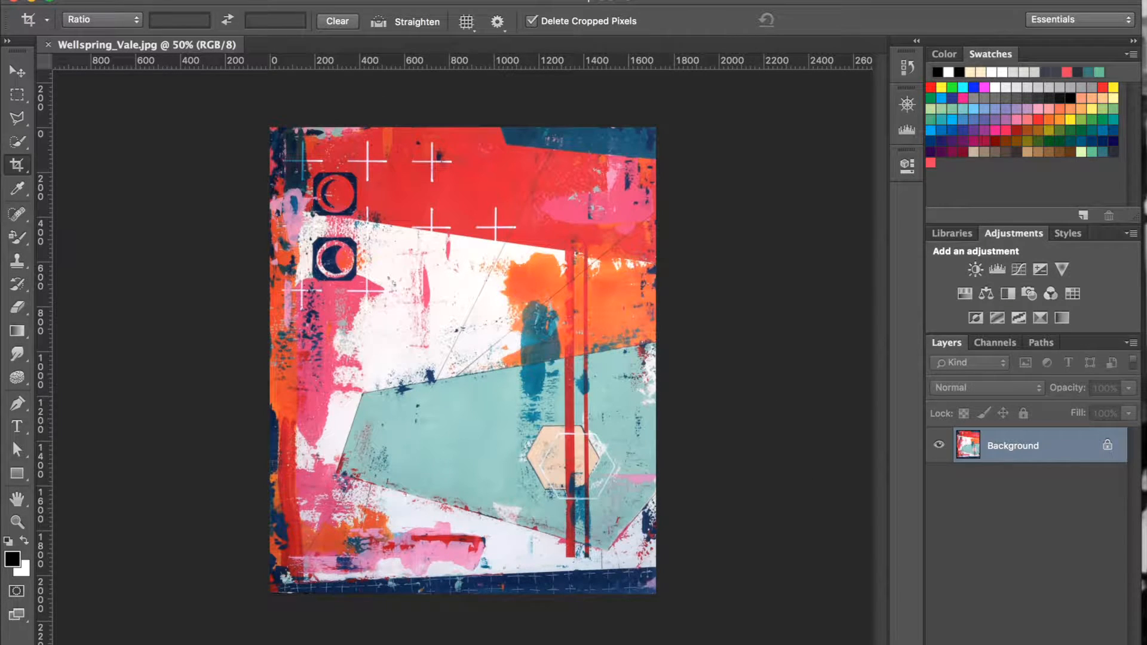
Save a JPEG version as Wellspring_Vale_Newsletter.jpg in the Photographing Art folder at maximum quality 12, Baseline ("Standard").
left_click(141, 0)
left_click(160, 160)
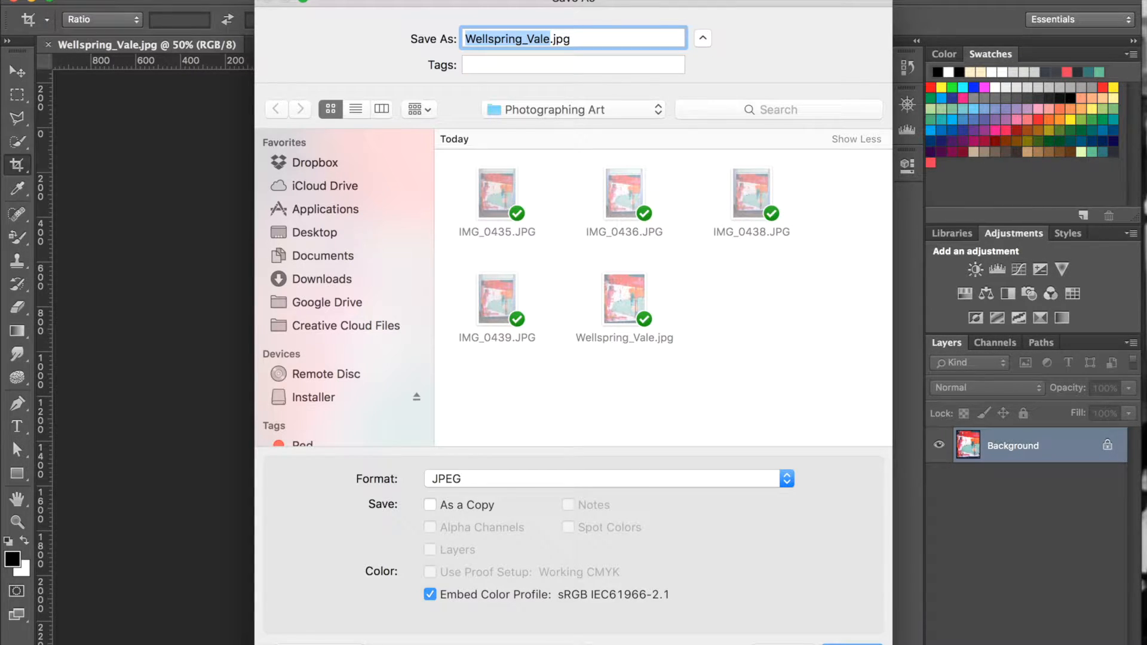
left_click(550, 37)
type("_")
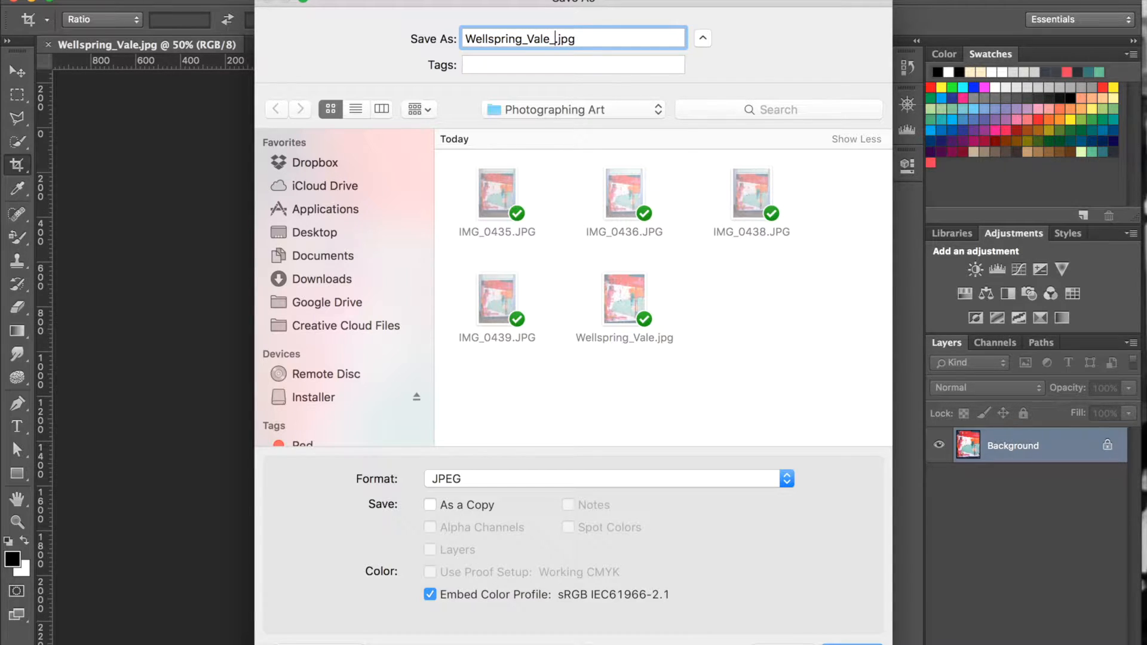
type("Newsletter")
key("Return")
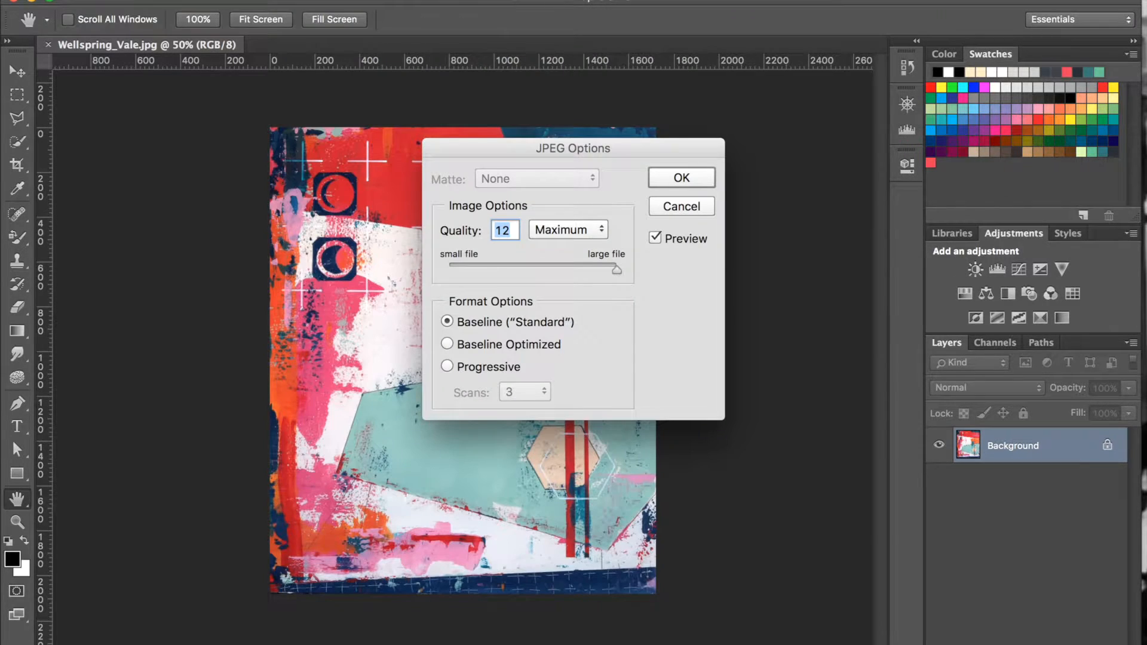
left_click(680, 182)
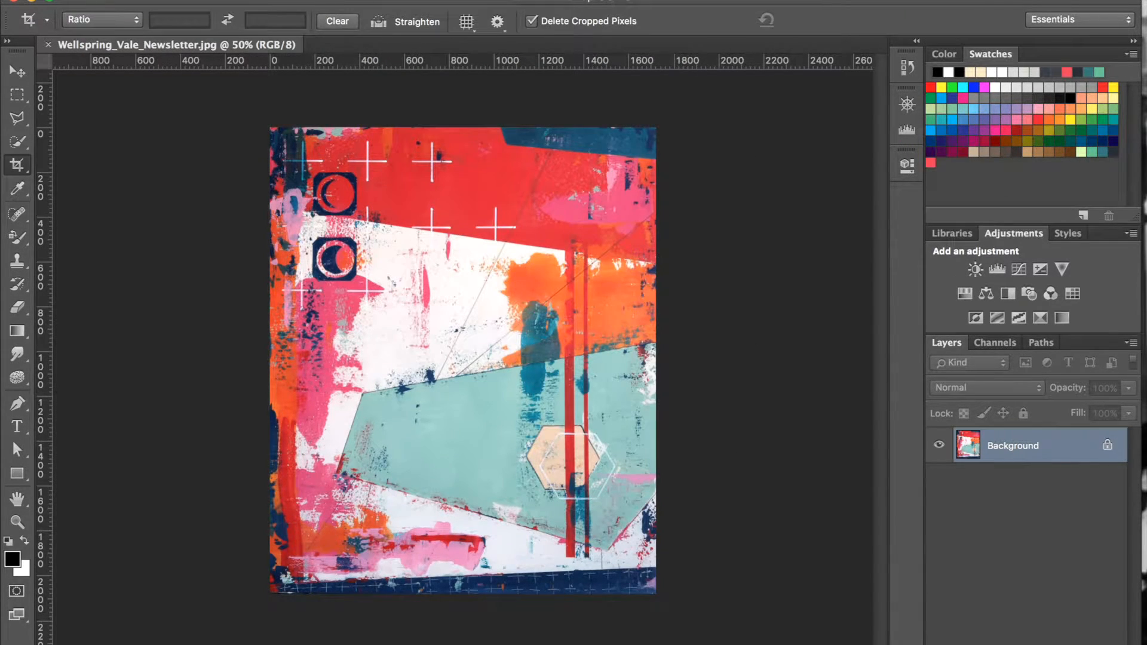
Set the newsletter image's resolution to 72 pixels/inch in the Image Size settings.
left_click(220, 1)
left_click(254, 111)
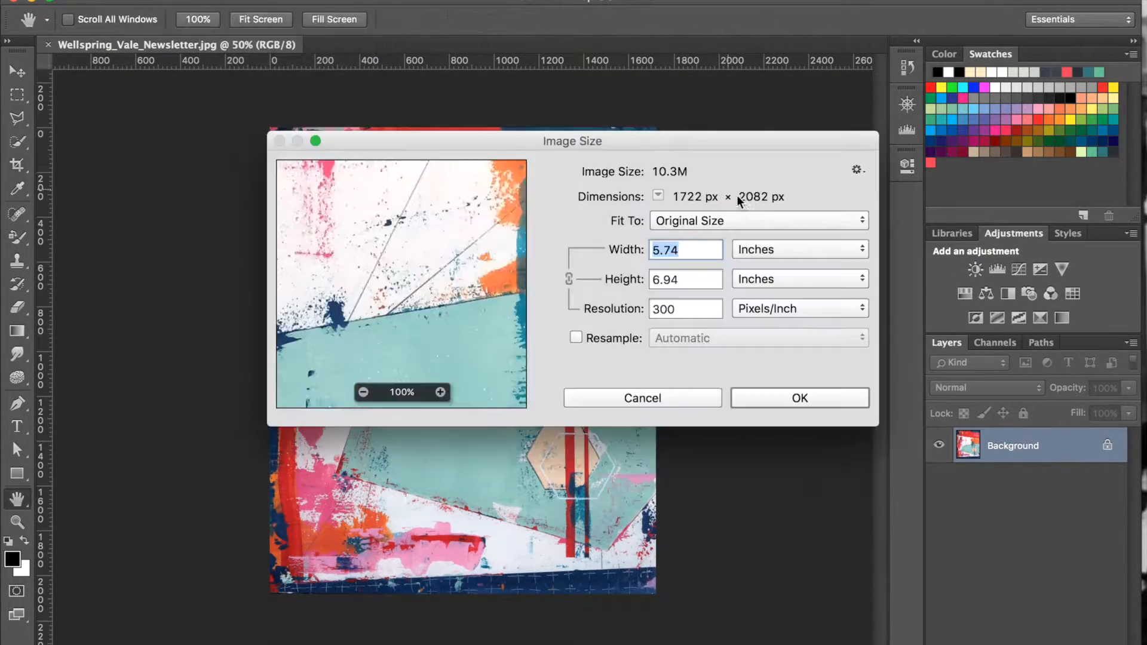
double_click(684, 308)
type("72")
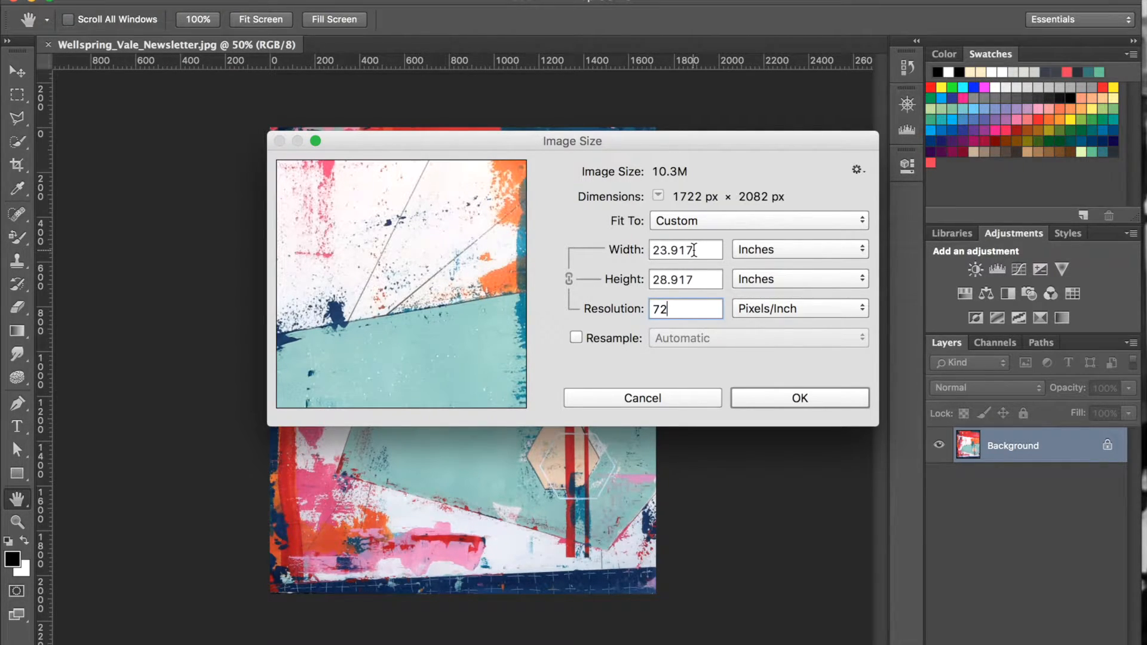
Resize the image to 600 pixels wide with Resample enabled and proportions linked, and save the newsletter file.
left_click(739, 251)
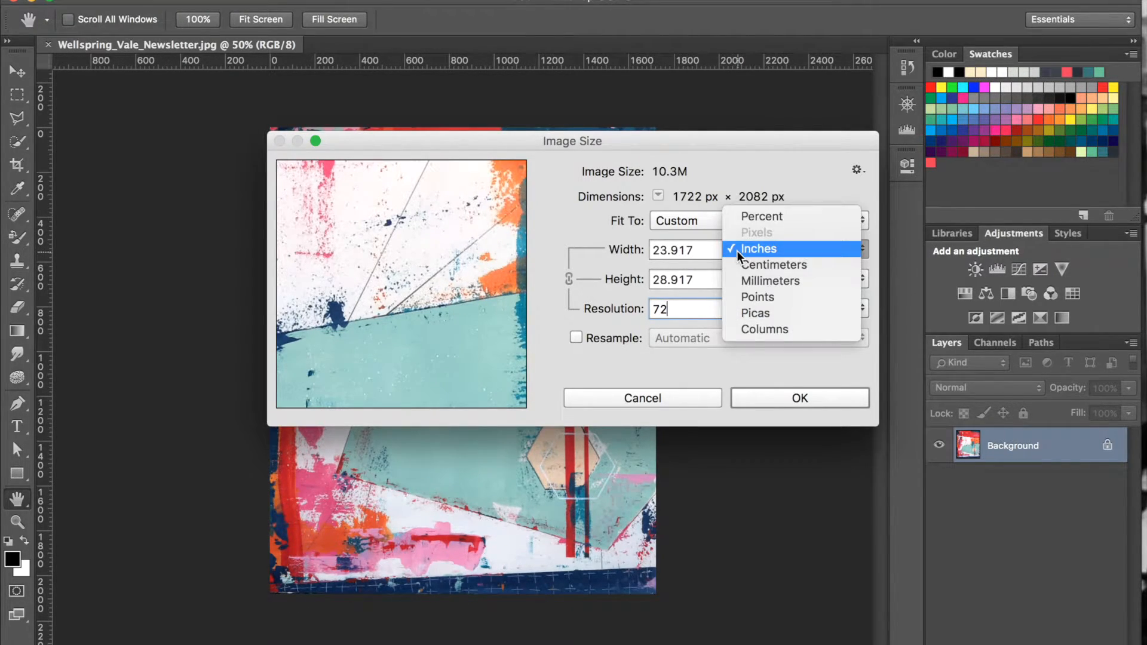
left_click(807, 246)
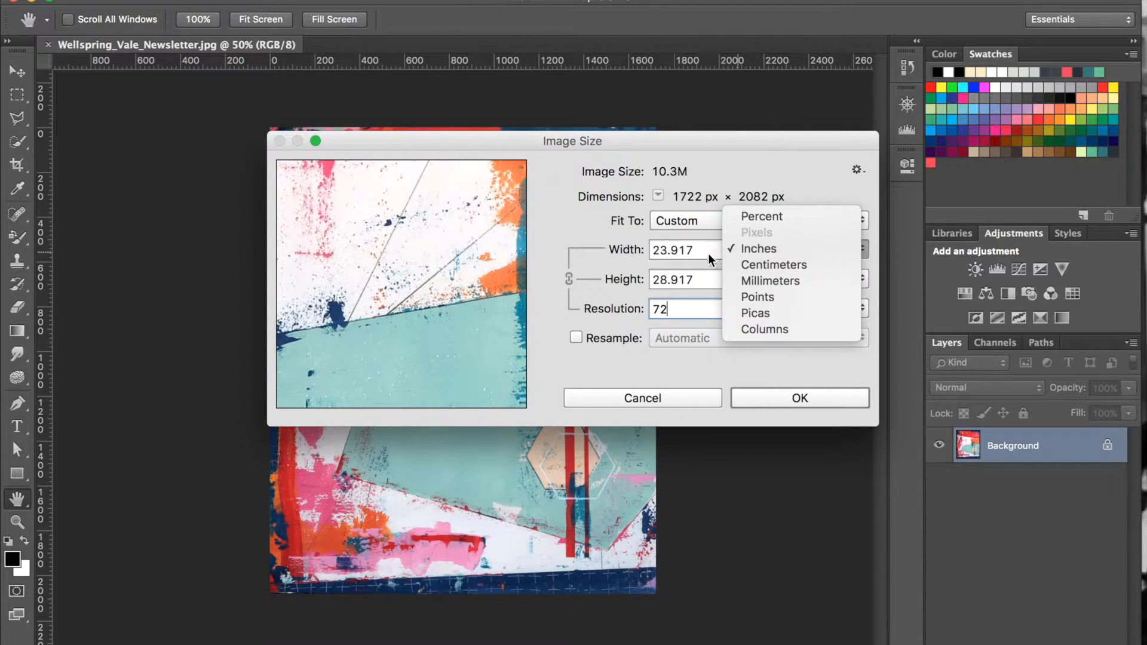
left_click(575, 338)
left_click(762, 247)
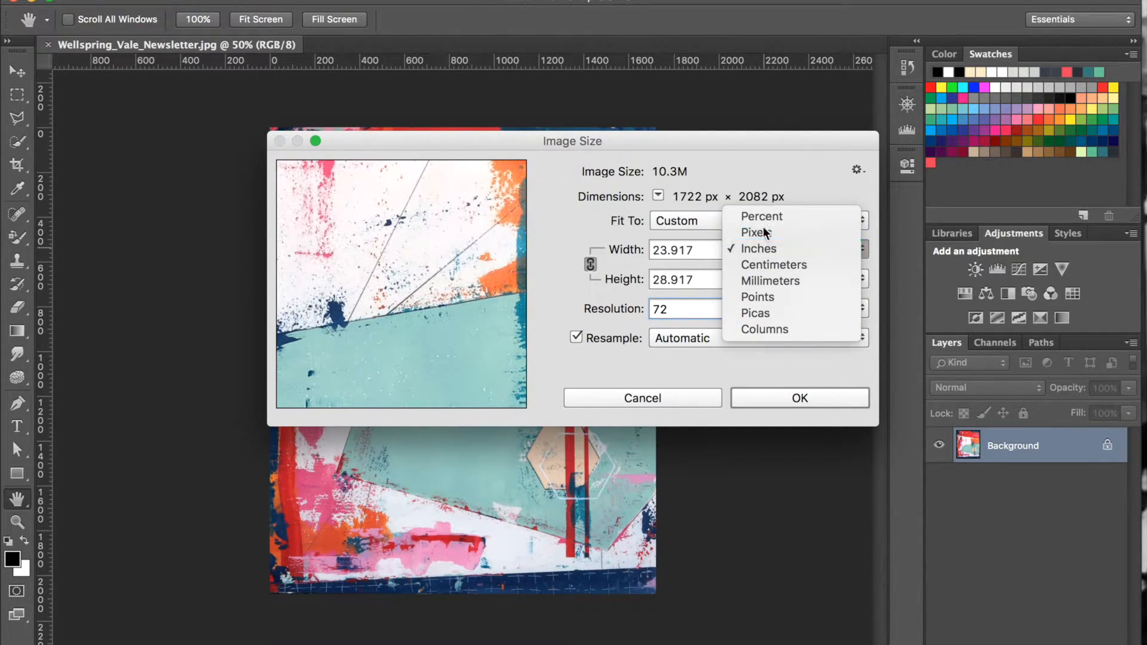
left_click(762, 232)
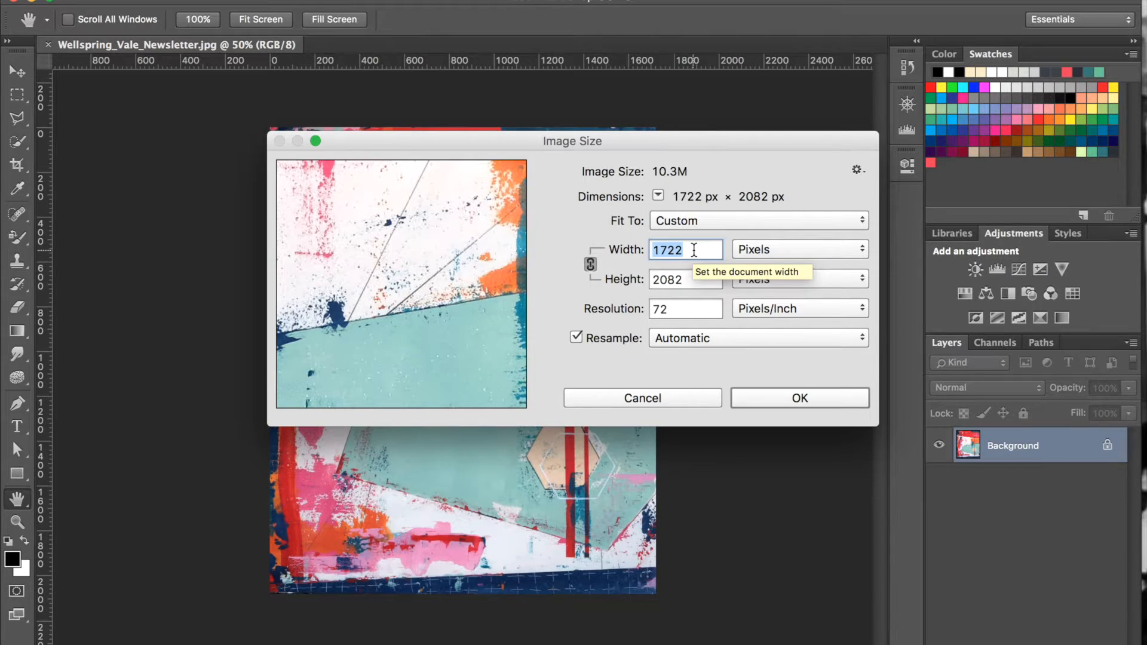
type("600")
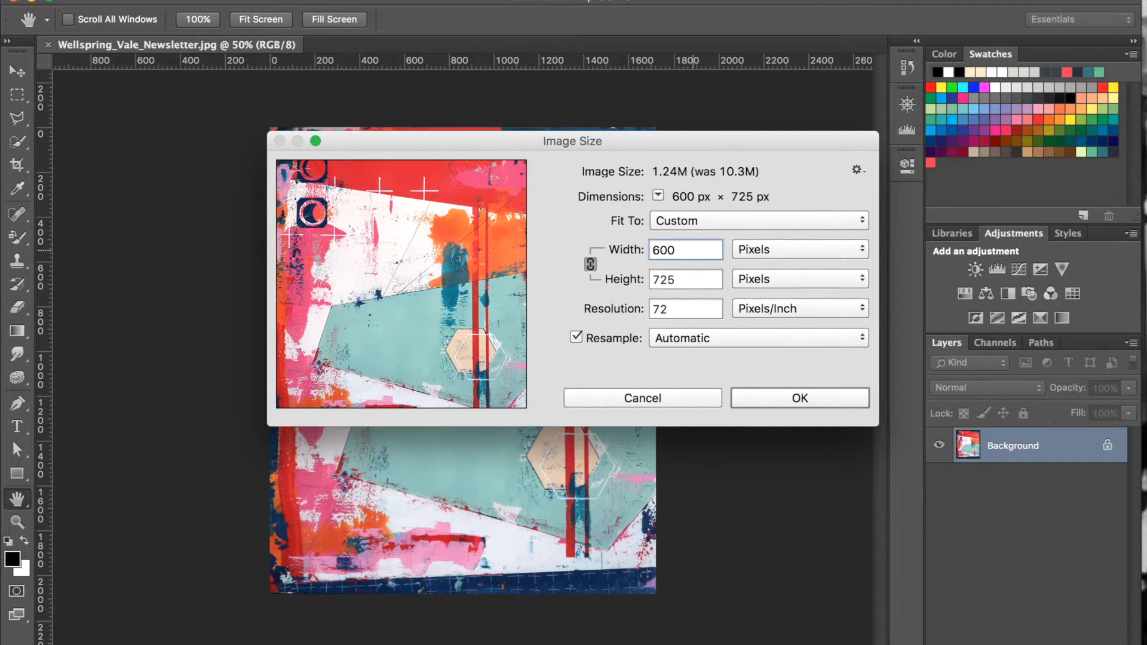
left_click(799, 398)
key("c")
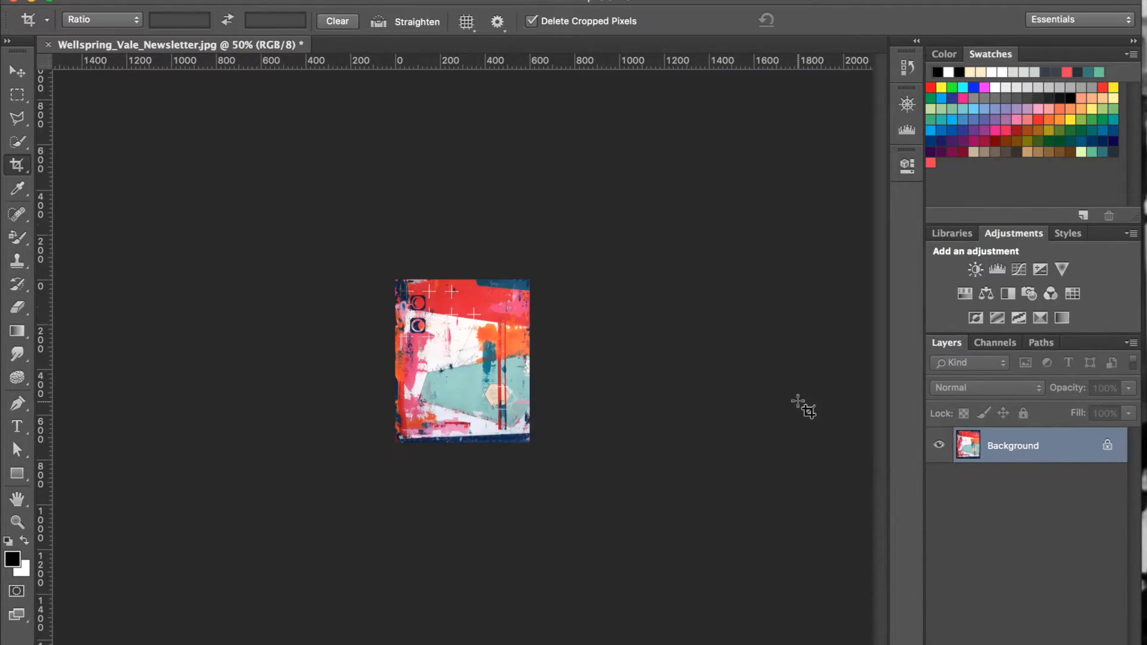
left_click(137, 0)
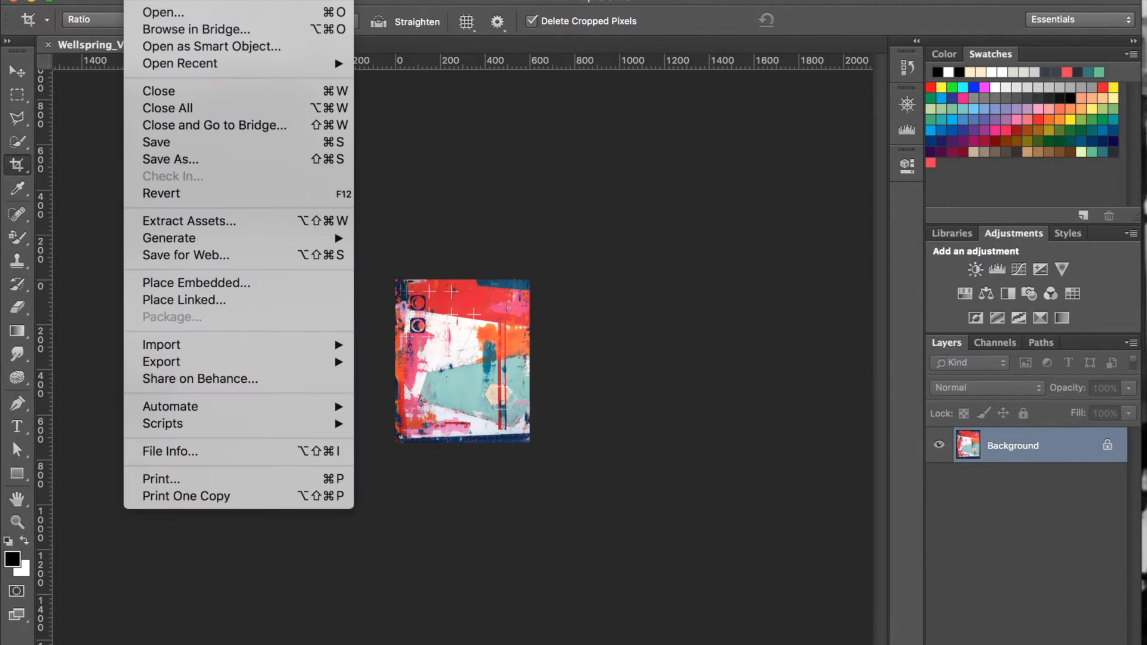
left_click(154, 142)
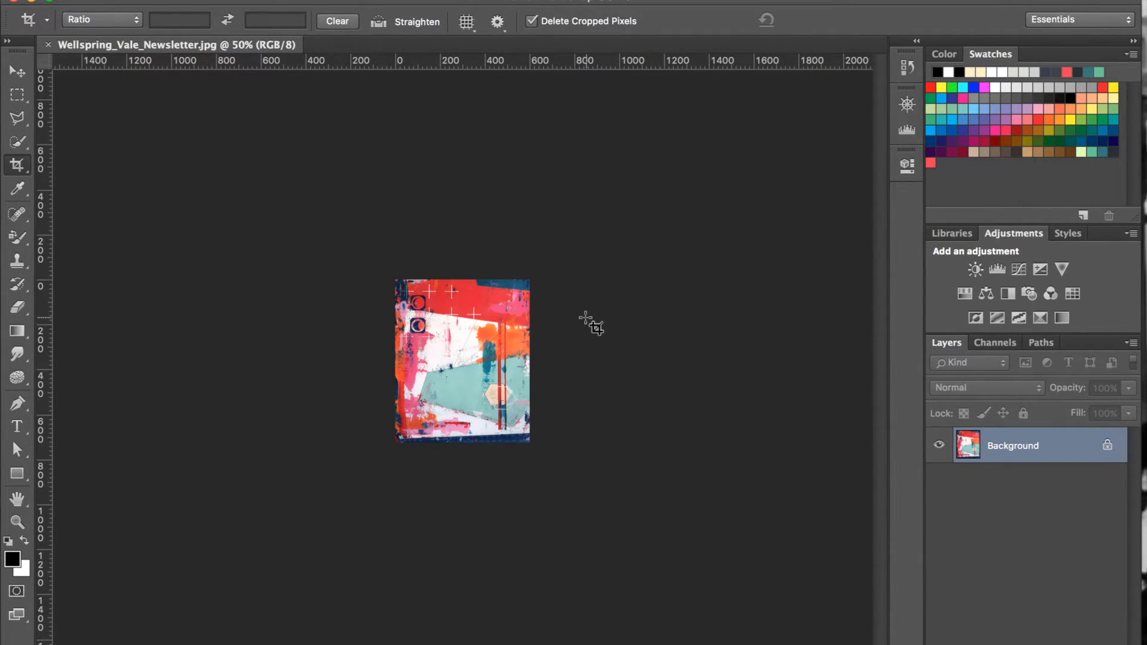